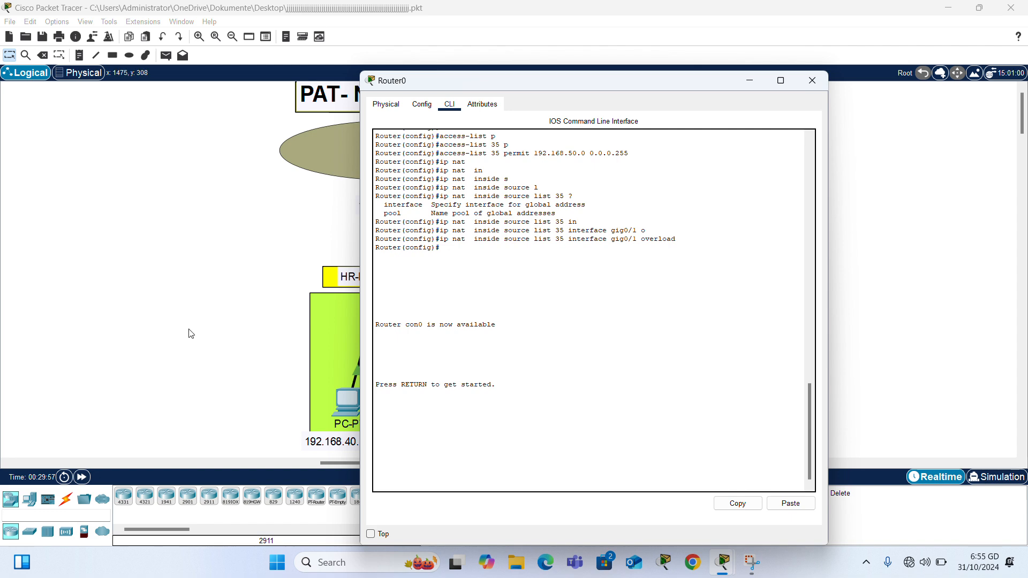
Step: Bring back the full topology and open Router0's configuration window
left_click(189, 329)
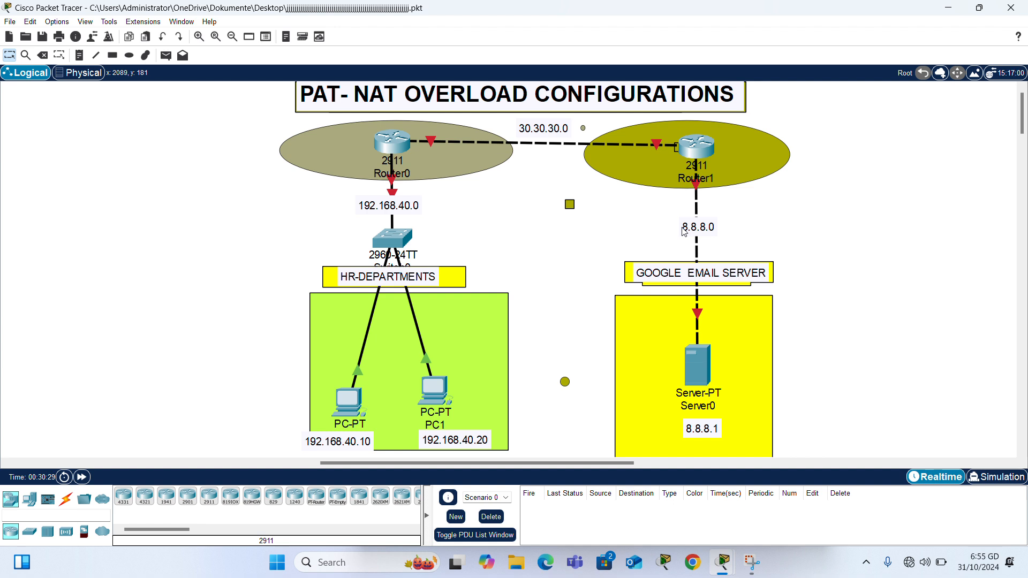
left_click(389, 141)
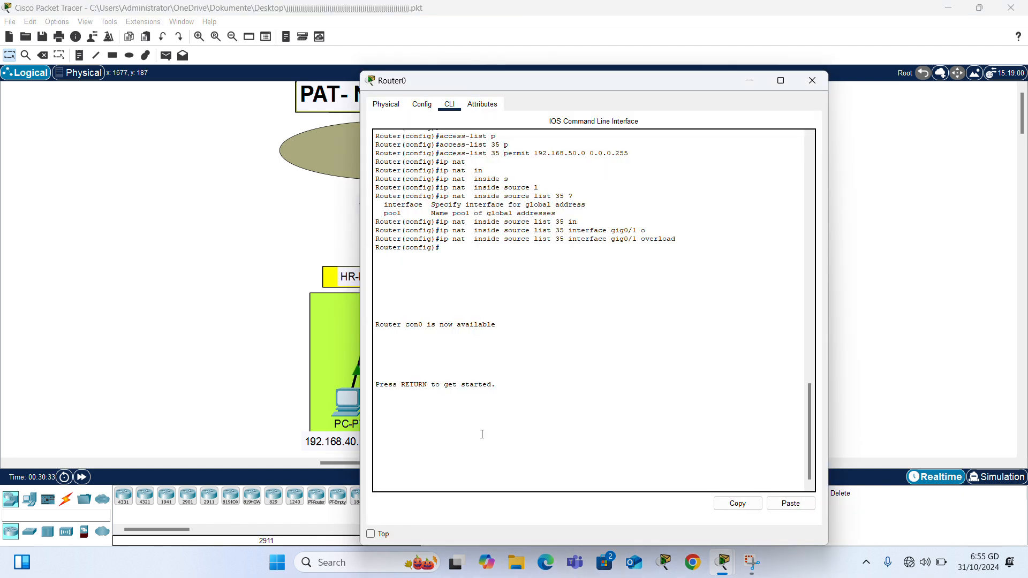
Step: Enter privileged EXEC and global configuration mode on Router0
key("Return")
key("Return")
key("Return")
type("EN")
key("Tab")
key("Return")
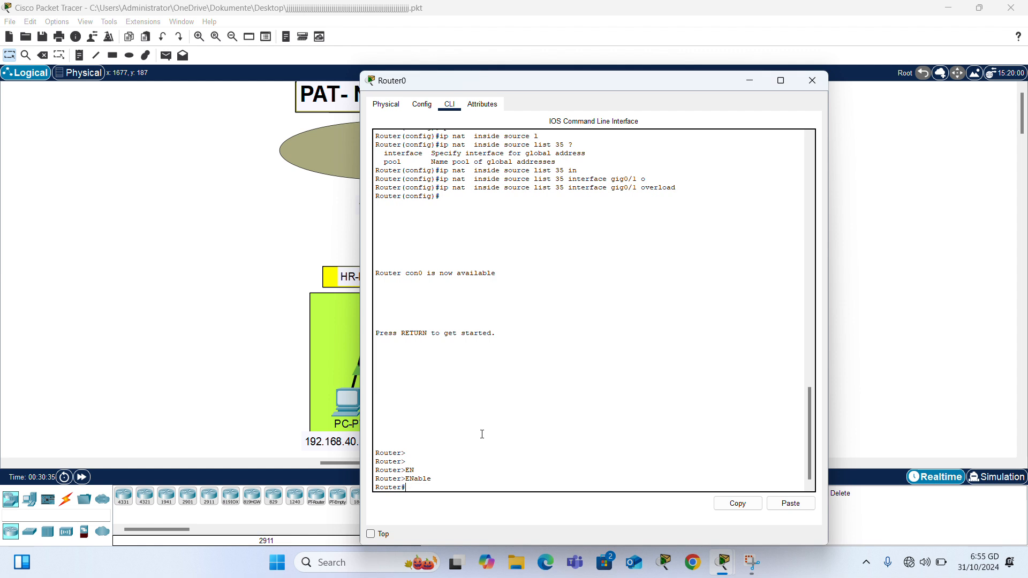
type("CONFIG")
key("Return")
key("Return")
key("Return")
key("Return")
key("Return")
Step: Give Router0's Gig0/0 192.168.40.1 255.255.255.0 and bring it up
type("INT")
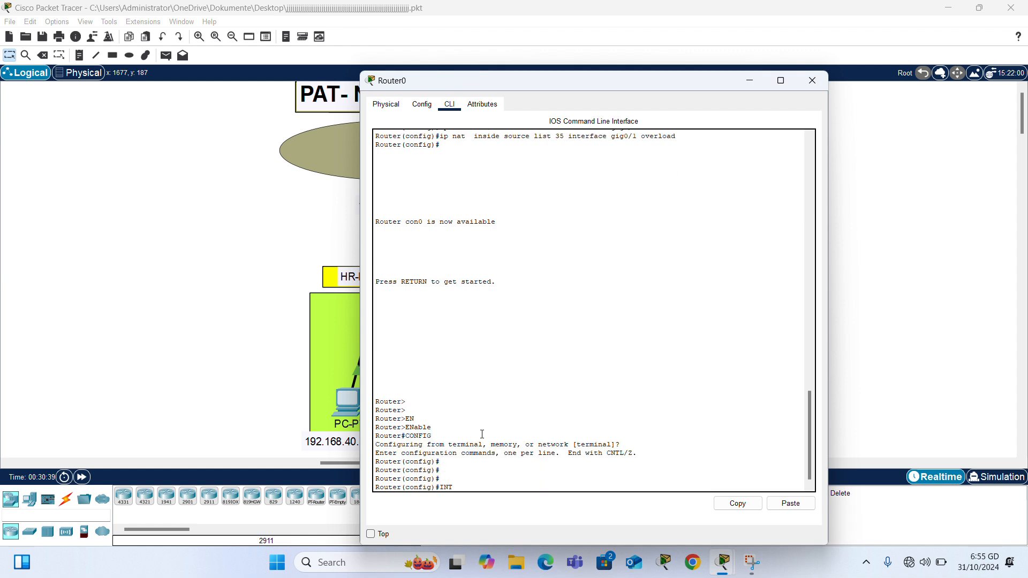
type(" G")
left_click(200, 369)
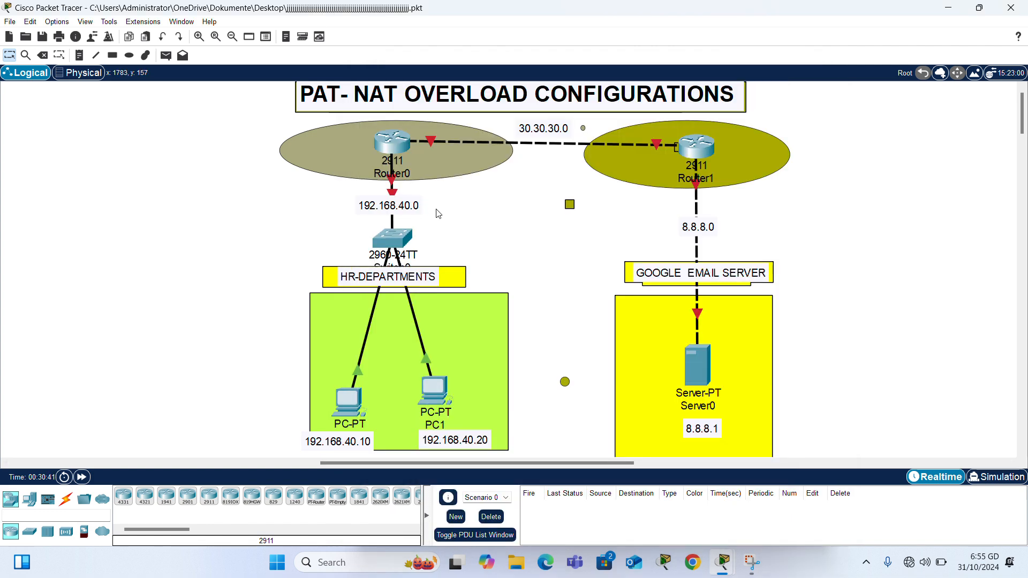
mouse_move(392, 157)
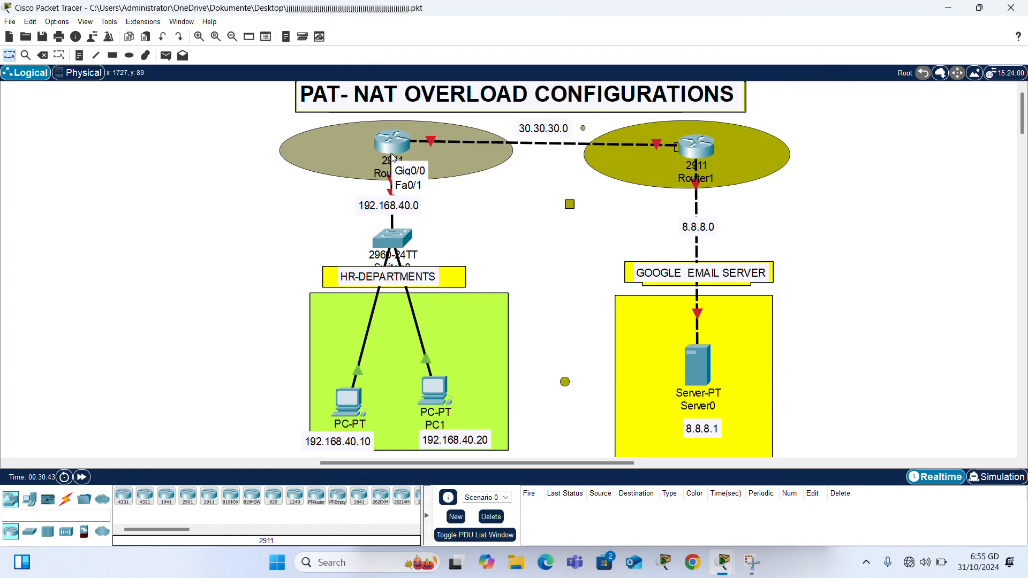
left_click(393, 157)
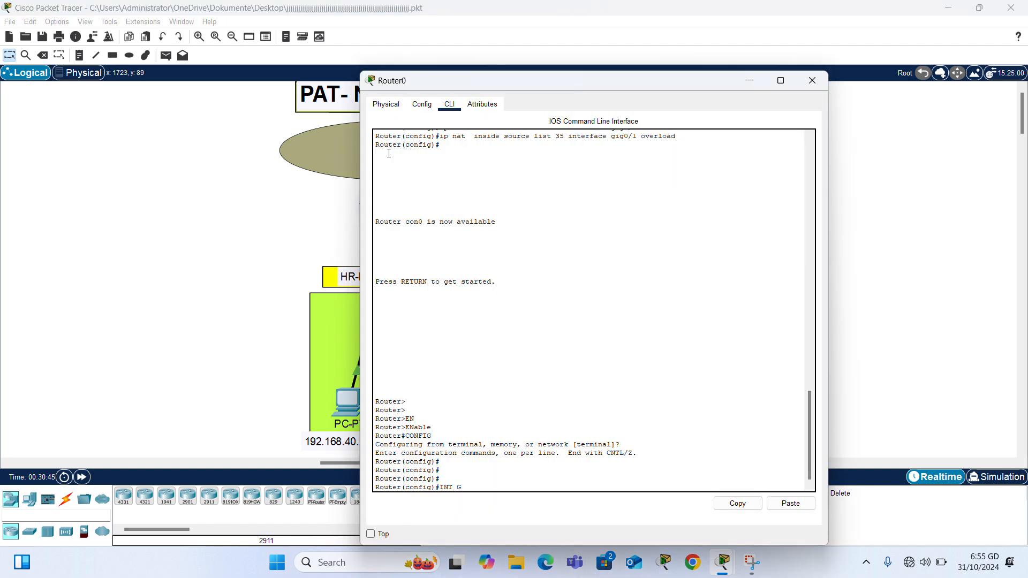
type("IG0/0")
key("Return")
type("ip add")
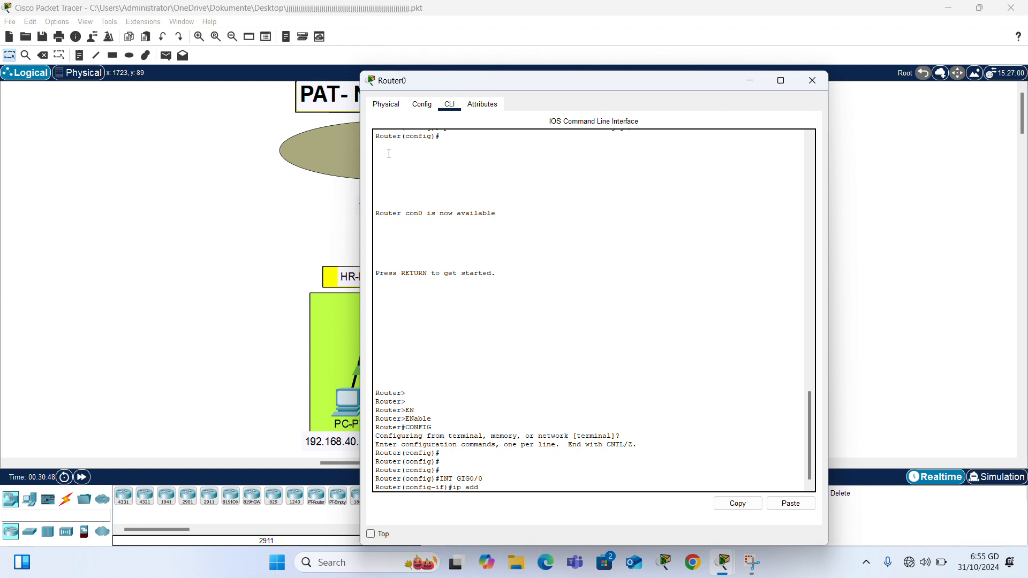
key("Tab")
type("192.168")
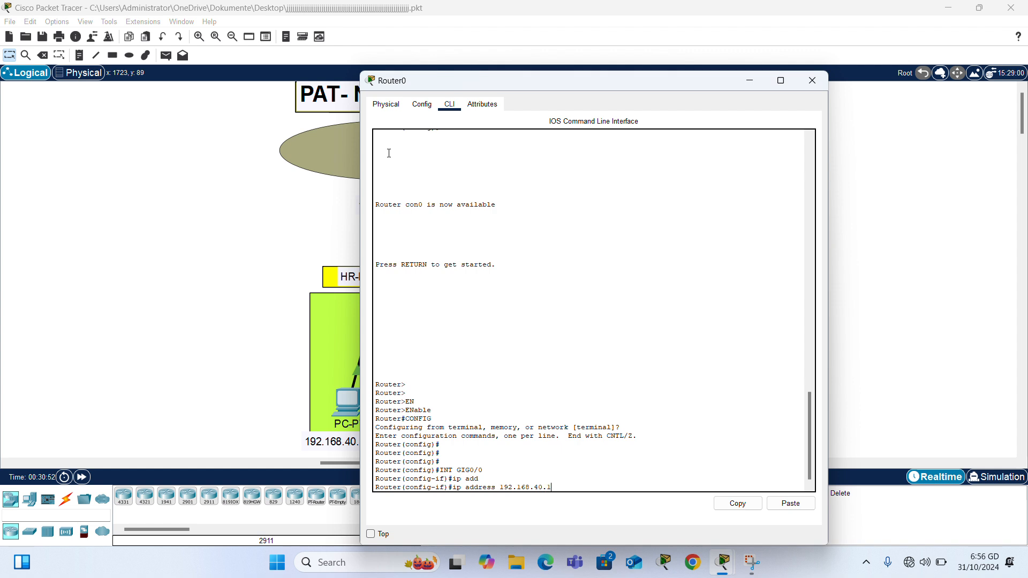
type(".40.1 255.255.255.0")
key("Return")
type("no sh")
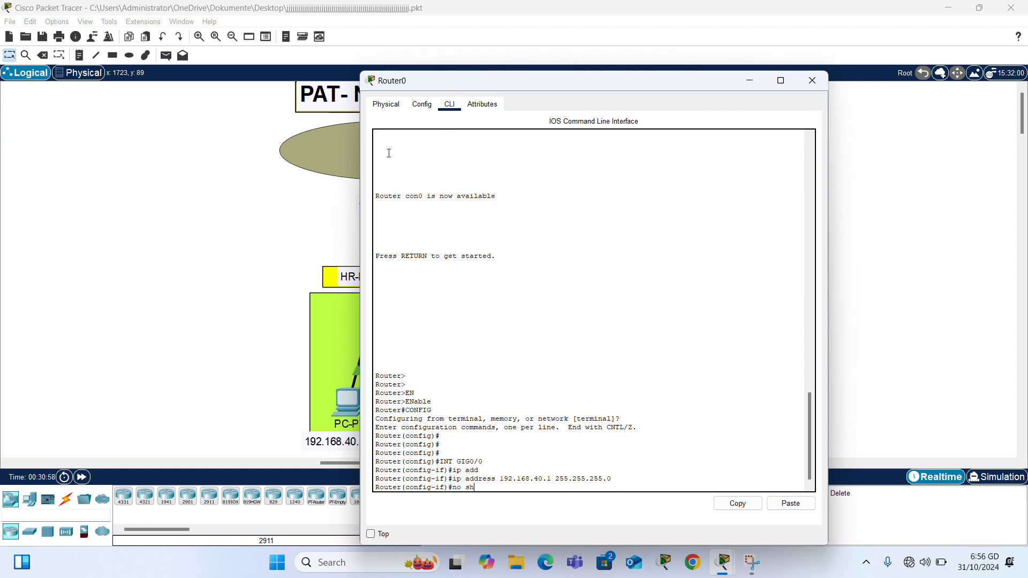
key("Return")
key("Return")
key("Return")
key("Return")
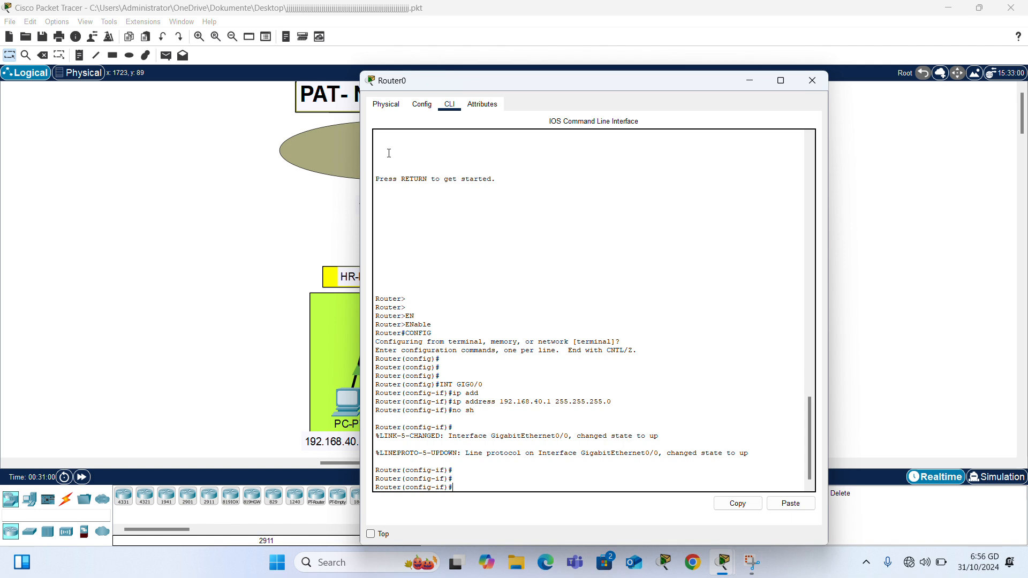
Step: Give Router0's Gig0/1 30.30.30.1 255.0.0.0 and bring it up
left_click_drag(53, 142, 264, 179)
mouse_move(429, 143)
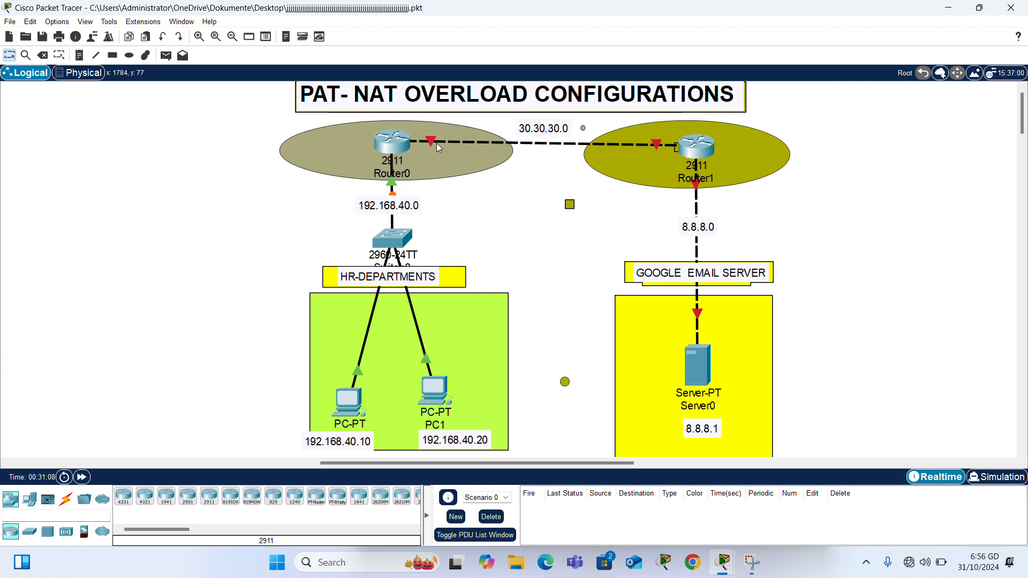
left_click(401, 147)
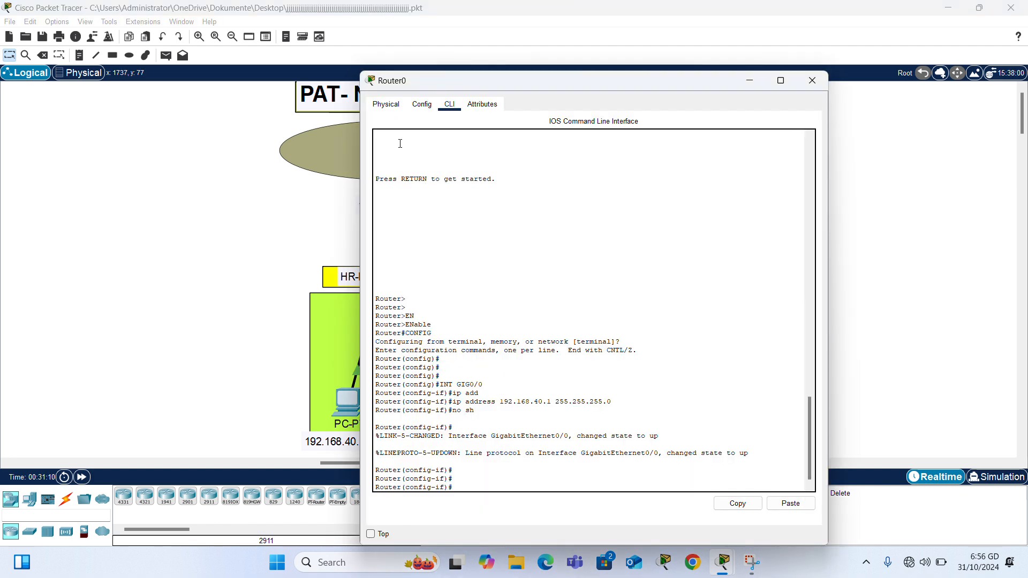
type("int gig0/1")
key("Return")
type("ip add")
key("Tab")
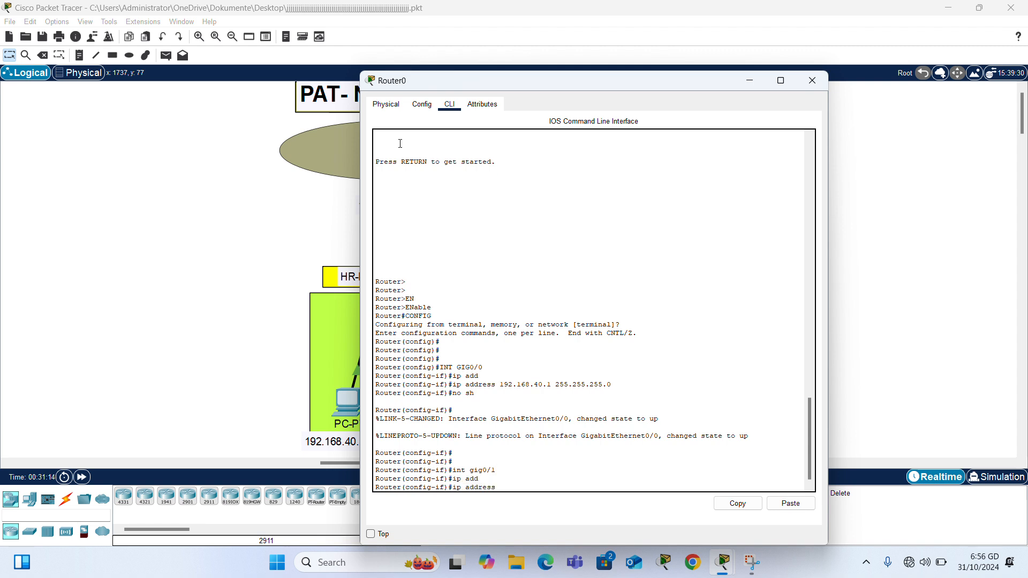
type("30.30.30.1 255.0.0.0")
key("Return")
type("nfig-if)#n")
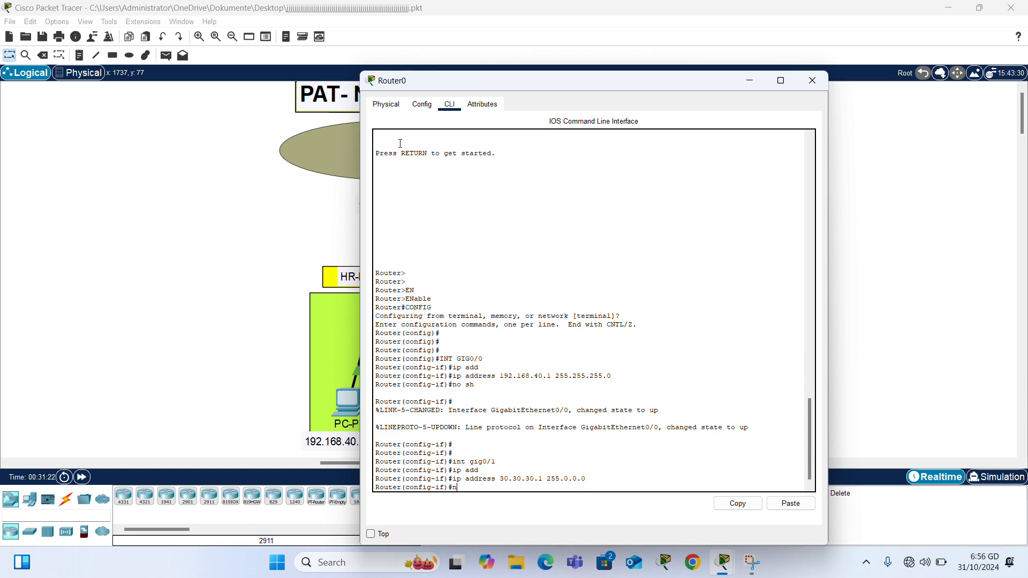
type("o sh")
key("Return")
key("Return")
key("Return")
key("Return")
key("Return")
key("Return")
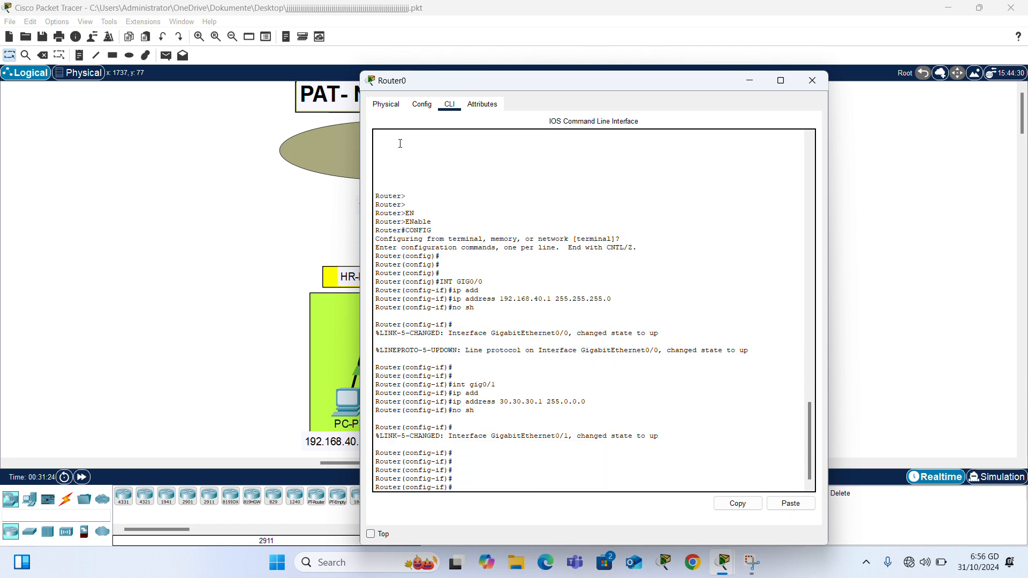
left_click(75, 241)
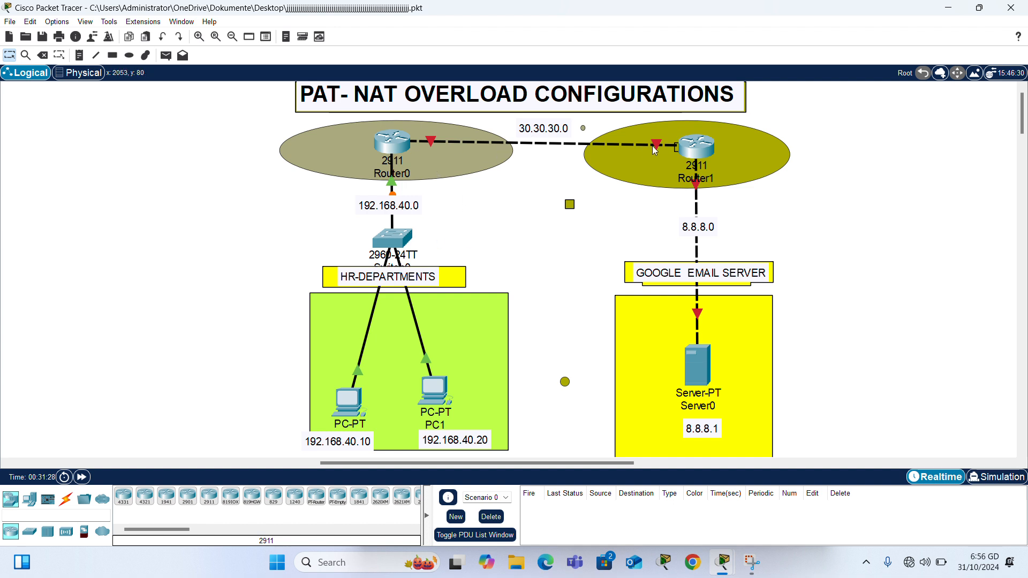
mouse_move(654, 150)
Step: On Router1's console, decline the initial setup dialog and enter global configuration mode
left_click(689, 152)
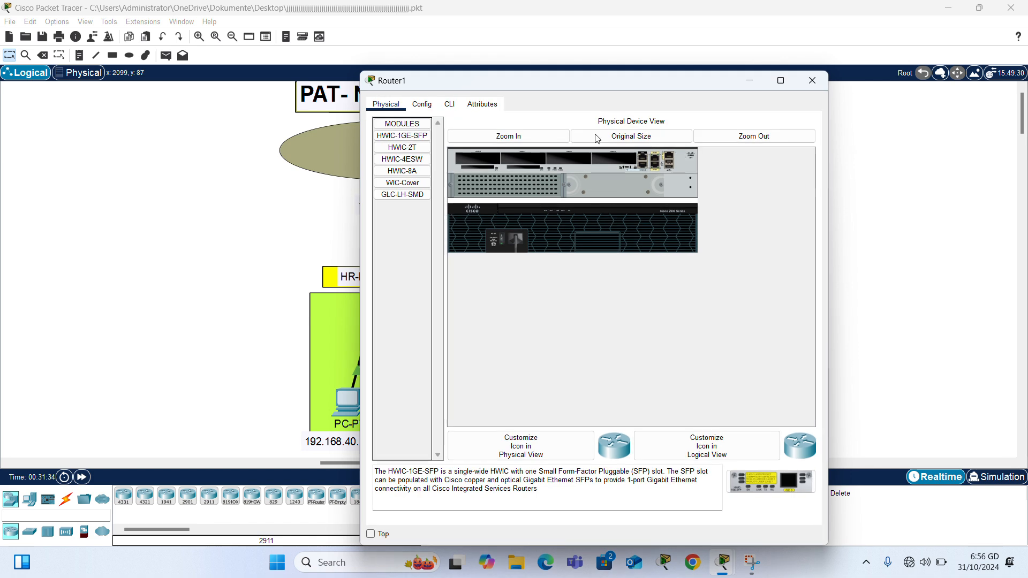
left_click(449, 104)
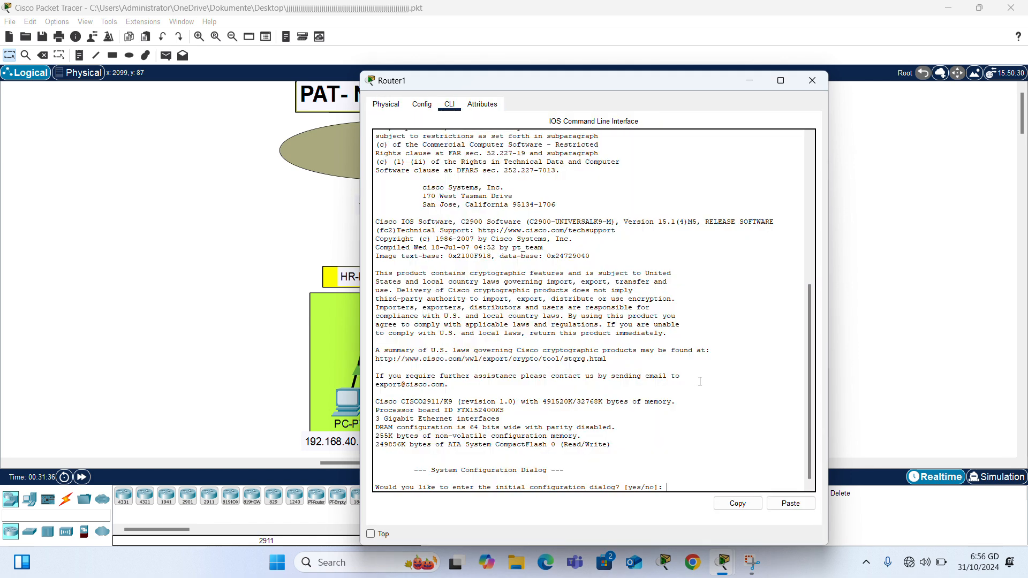
type("no")
key("Return")
key("Return")
key("Return")
key("Return")
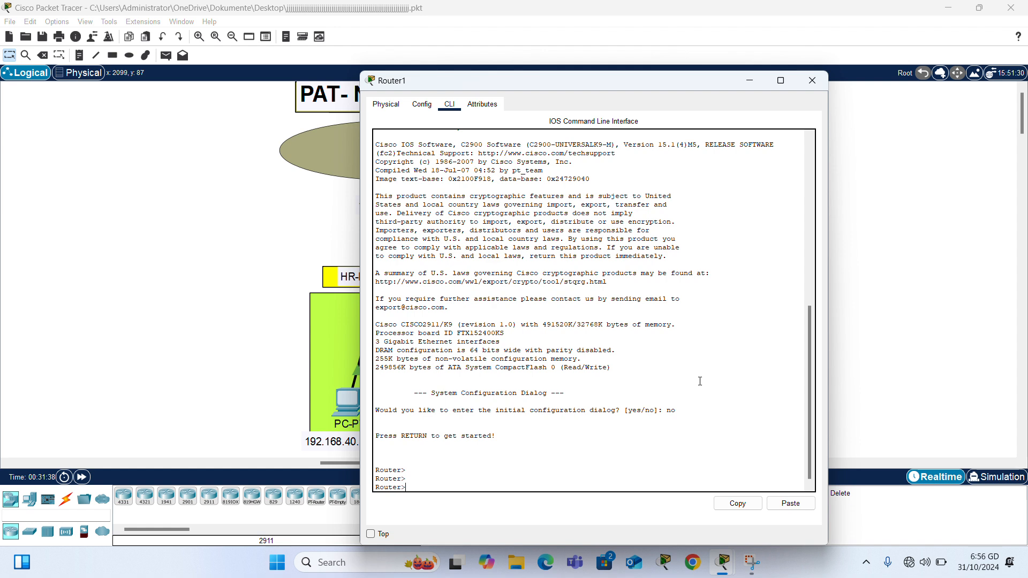
type("en")
key("Tab")
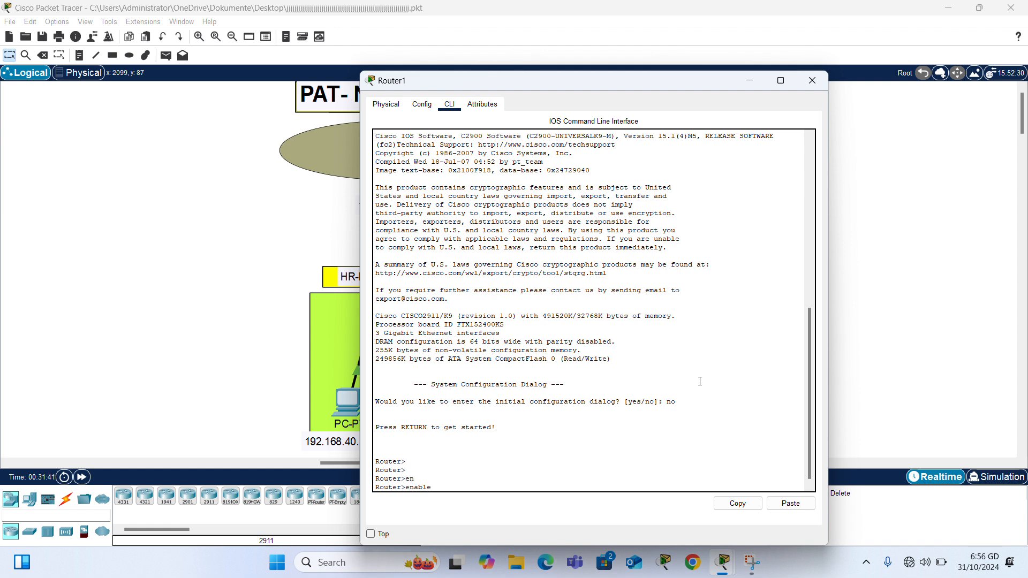
key("Return")
type("confi")
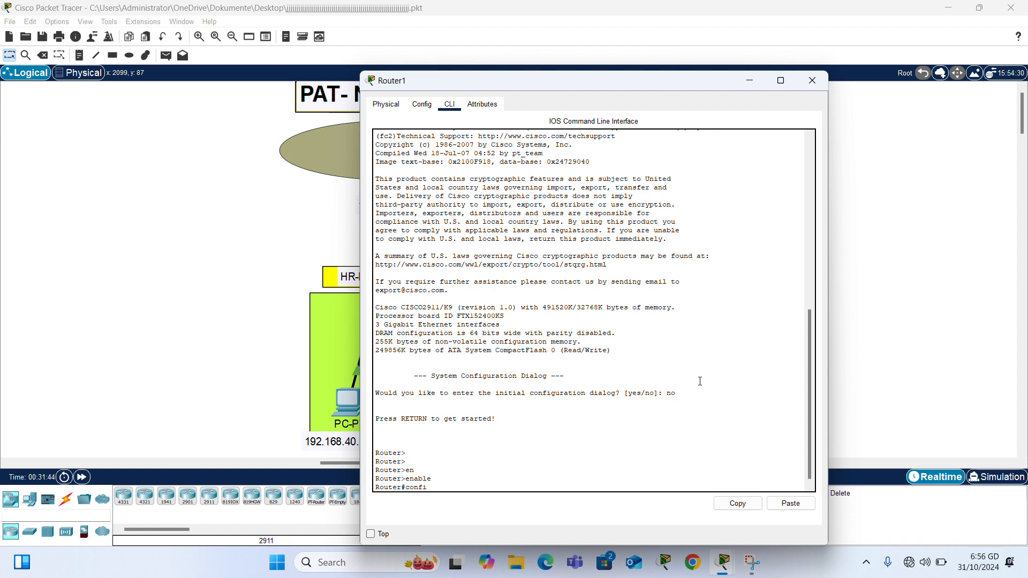
type("g")
key("Return")
key("Return")
key("Return")
key("Return")
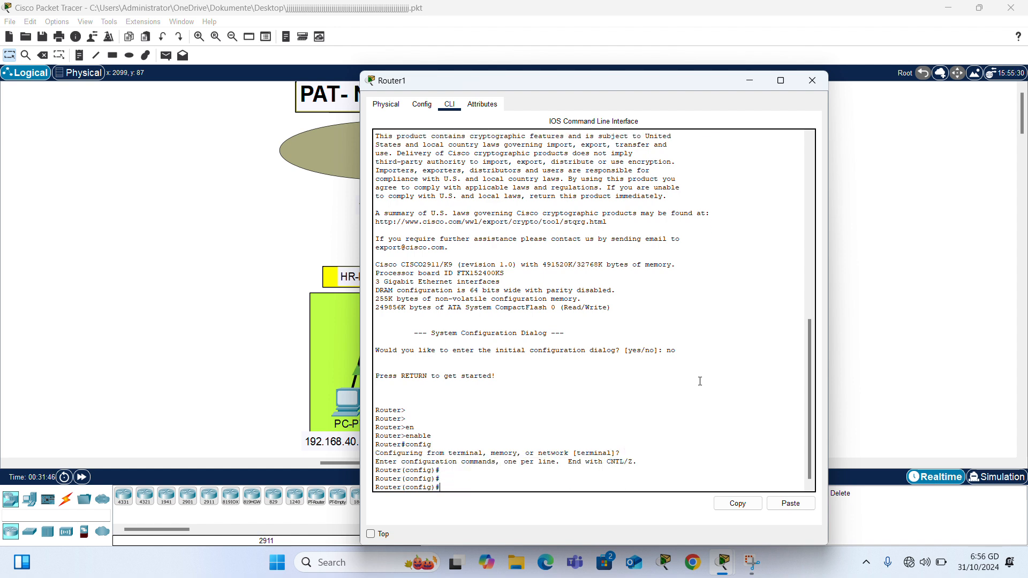
Step: Give Router1's Gig0/0 30.30.30.2 255.0.0.0 and bring it up
type("int gig0/0")
key("Return")
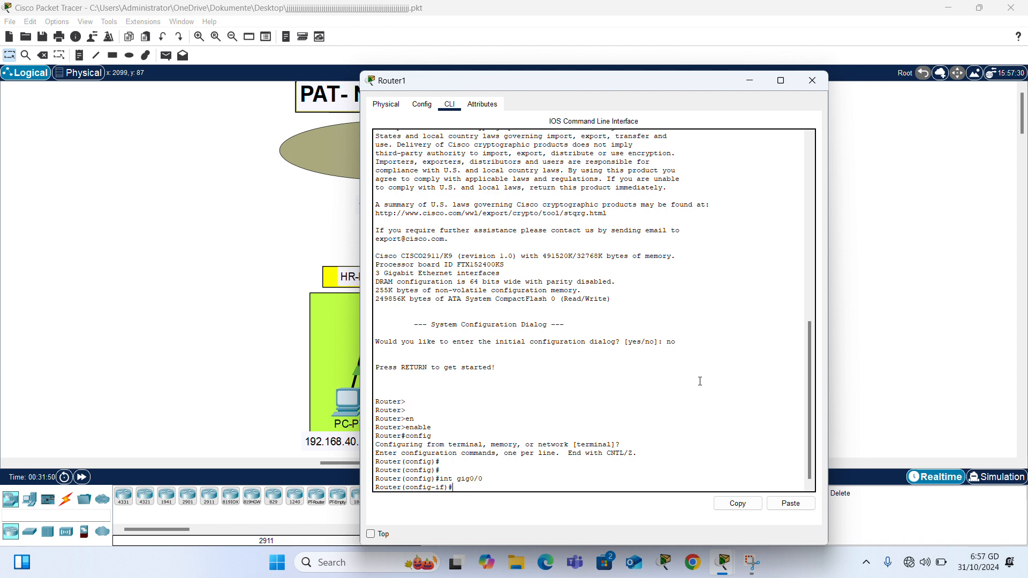
type("ip add")
key("Tab")
type("3")
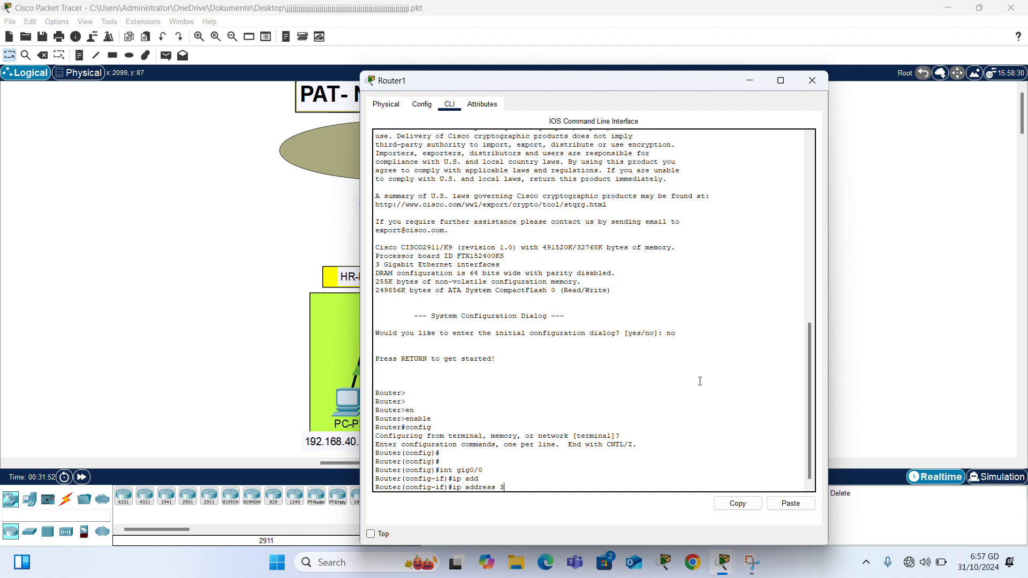
type("0.30.30.2 255.0.0.0")
key("Return")
type("no sh")
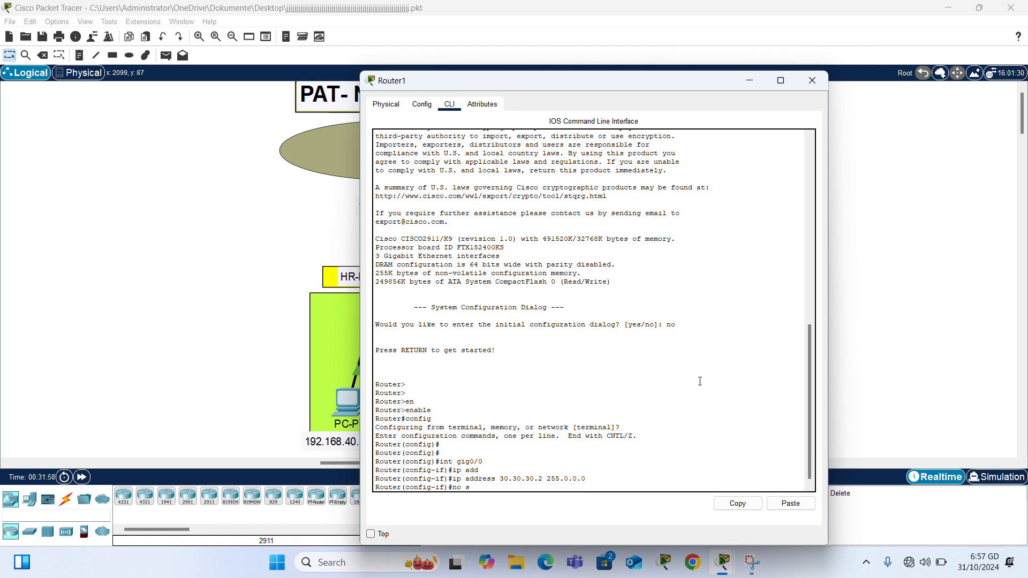
key("Return")
key("Return")
key("Return")
key("Return")
key("Return")
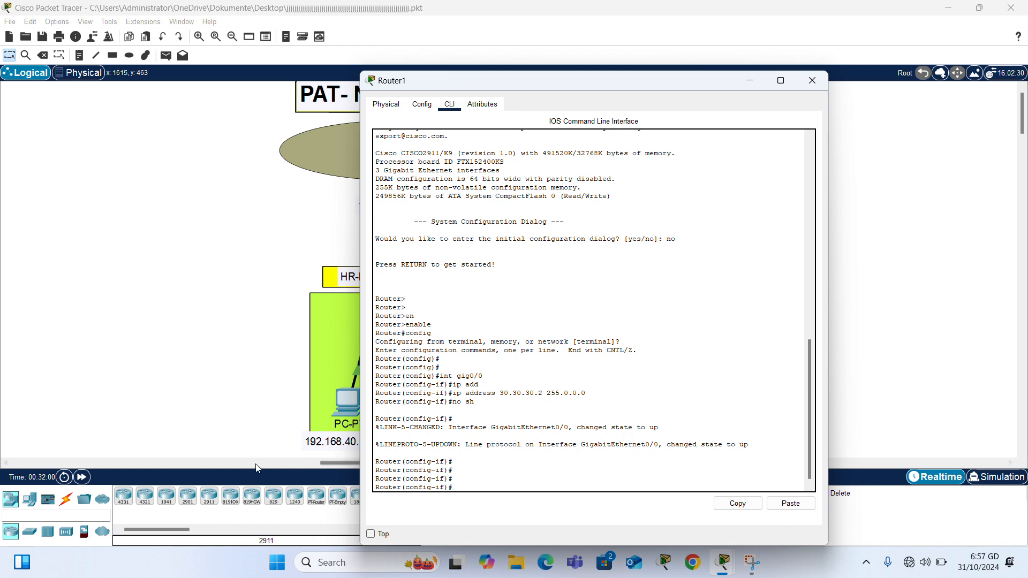
Step: Give Router1's Gig0/1 8.8.8.1 255.255.255.0 and bring it up
left_click(156, 421)
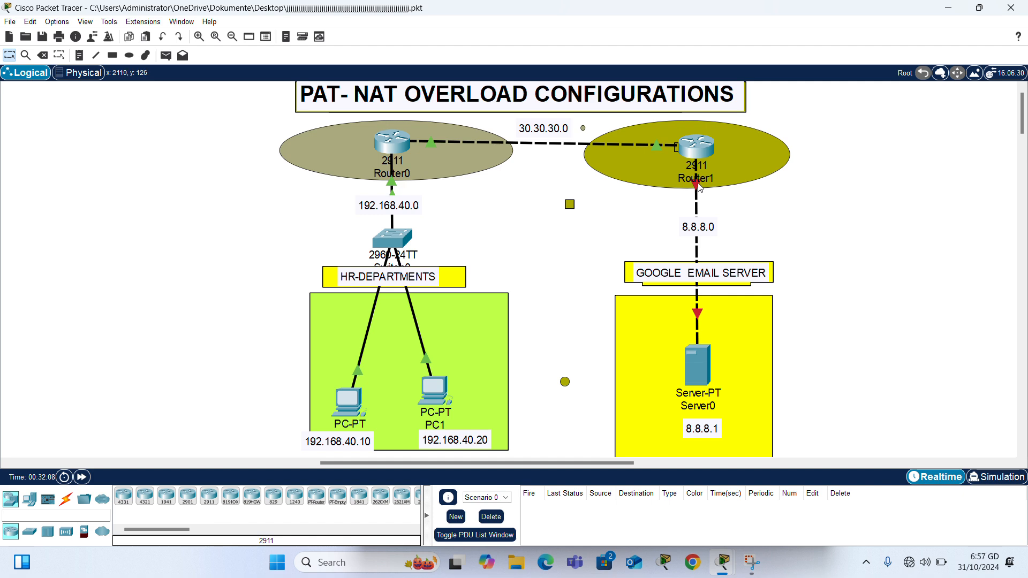
left_click(698, 149)
type("in")
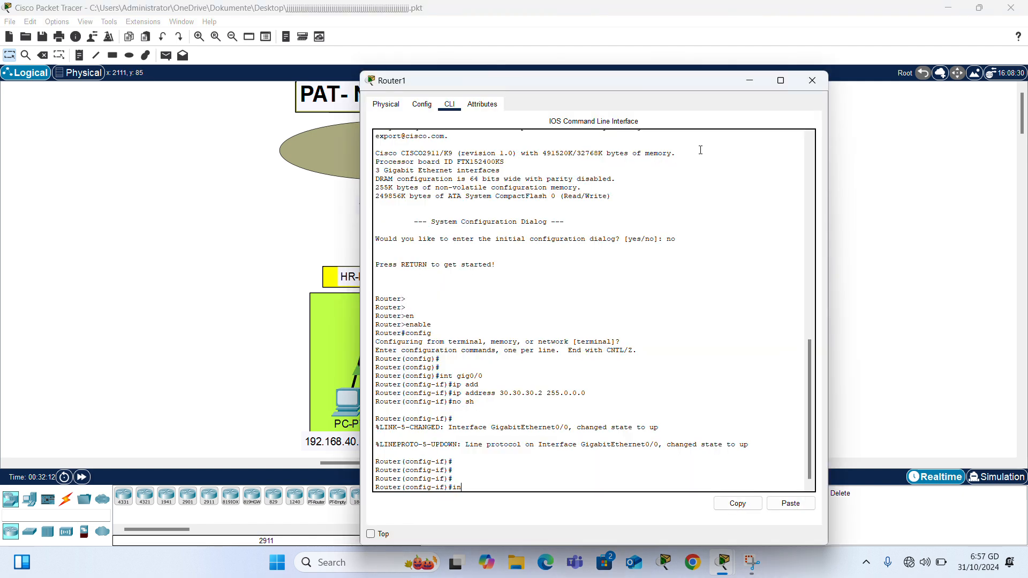
type("t gig0/1")
key("Return")
type("ip add")
key("Tab")
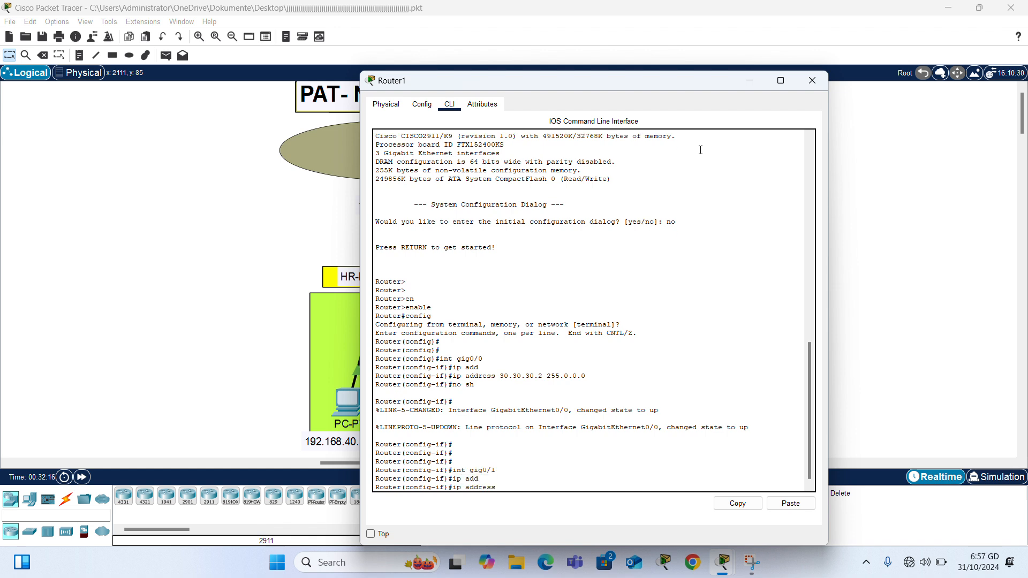
type("8.8.8.1 255.255.255.0")
key("Return")
type("no ")
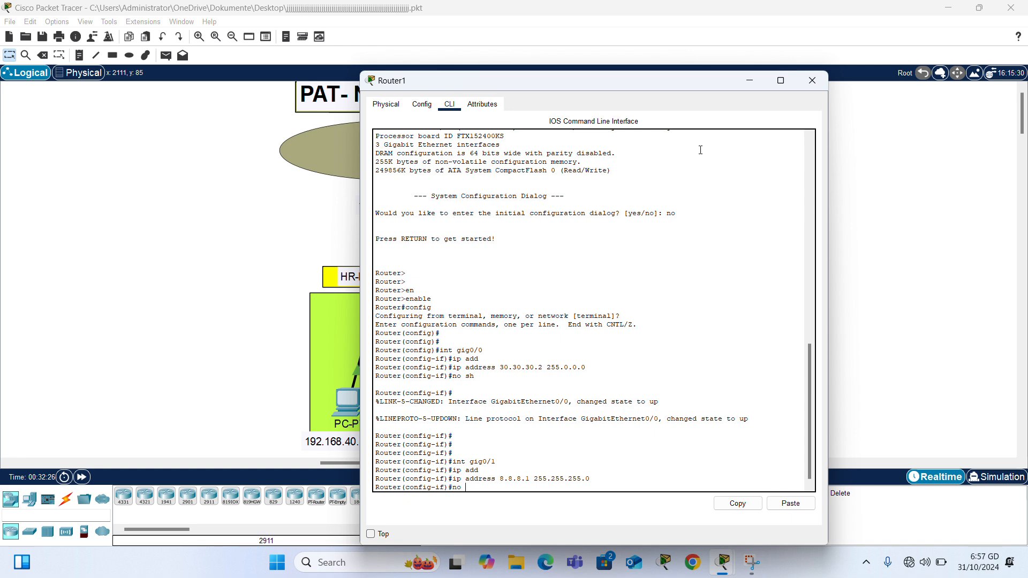
type("sh")
key("Return")
key("Return")
key("Return")
key("Return")
key("Return")
key("Return")
key("Return")
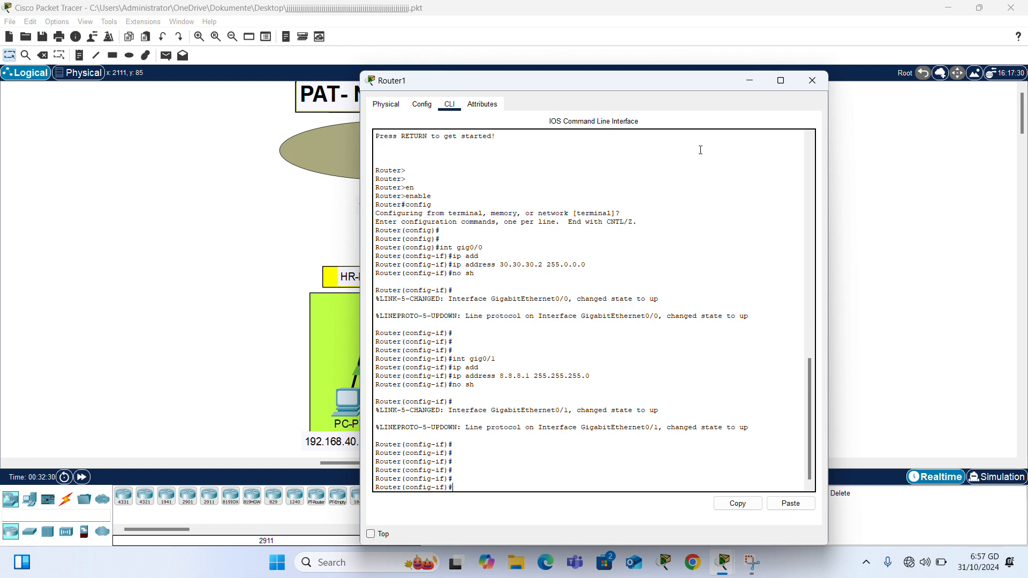
left_click(305, 196)
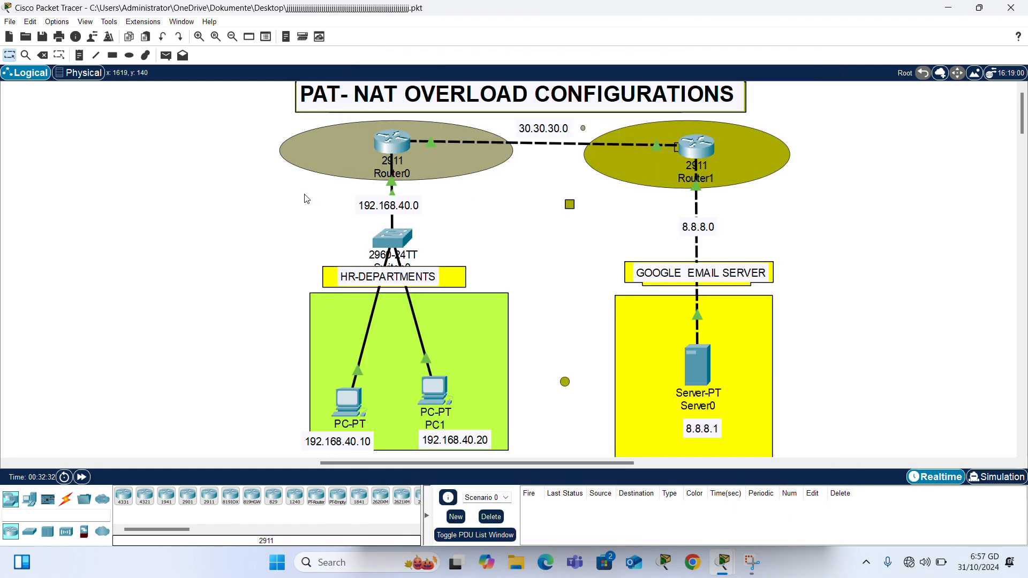
Step: In PC0's IP Configuration, enter IPv4 address 192.168.40.10 with mask 255.255.255.0
left_click(346, 401)
left_click(457, 104)
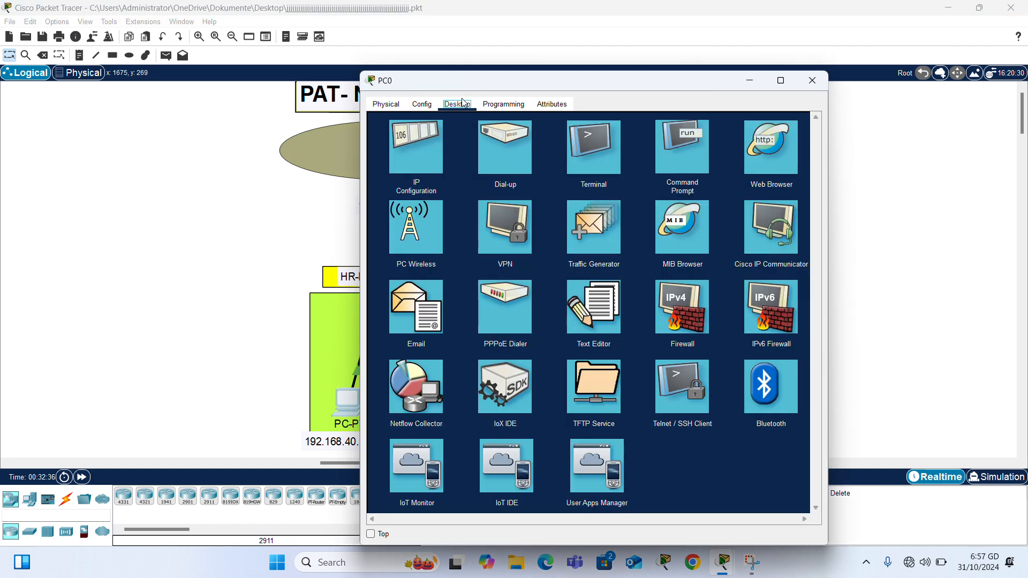
left_click(412, 176)
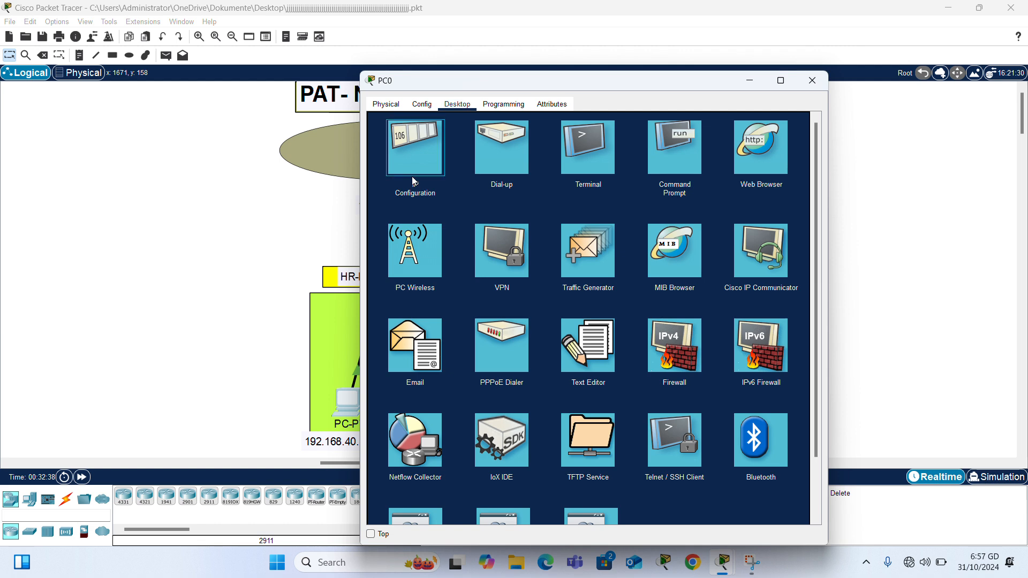
left_click(549, 187)
type("q1")
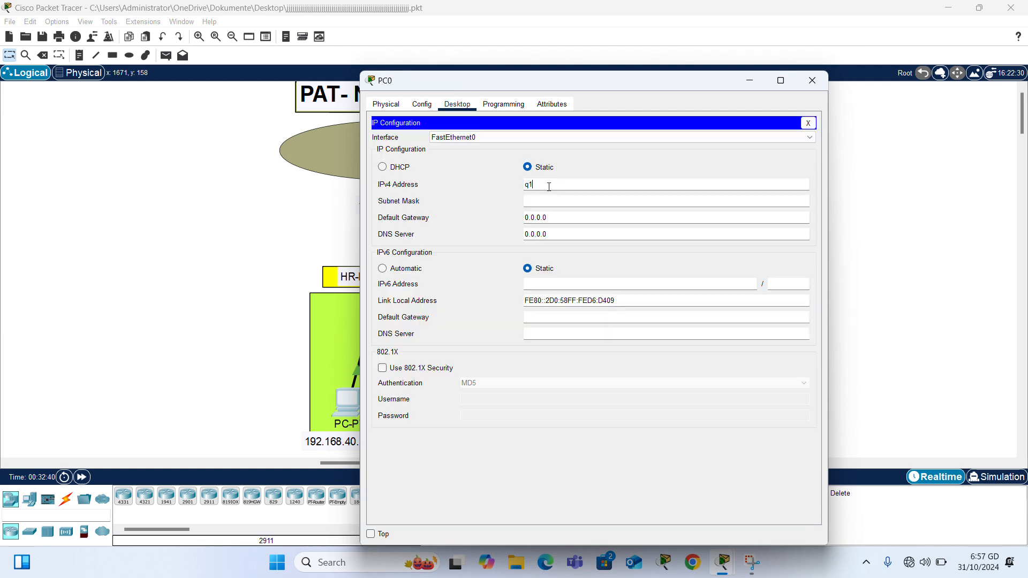
type("9")
key("BackSpace")
key("BackSpace")
key("BackSpace")
type("192.168.40.10")
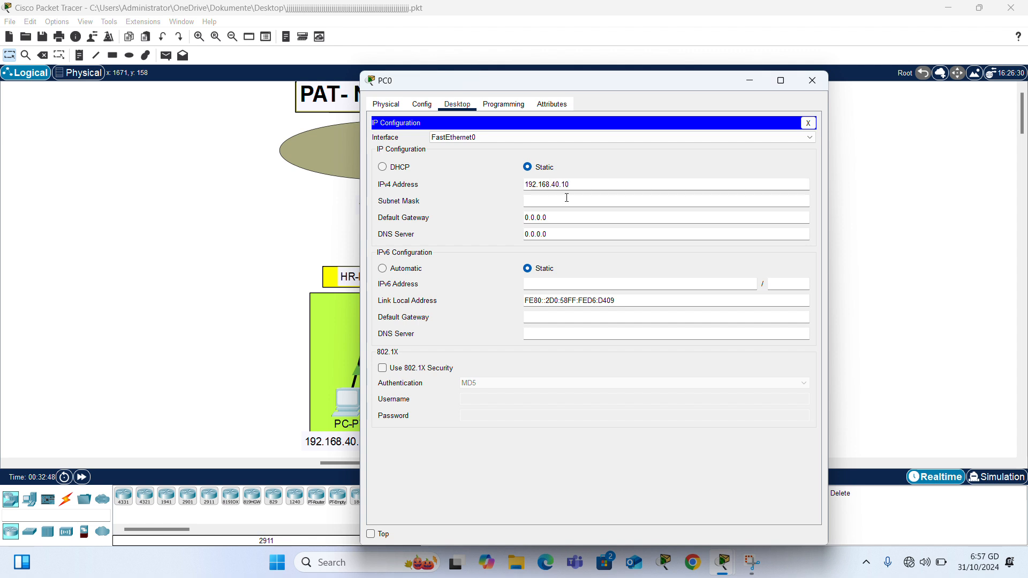
left_click(567, 203)
Step: Set PC0's default gateway to 192.168.40.1 and close its window
left_click(572, 183)
left_click_drag(570, 184, 522, 185)
key("ctrl+c")
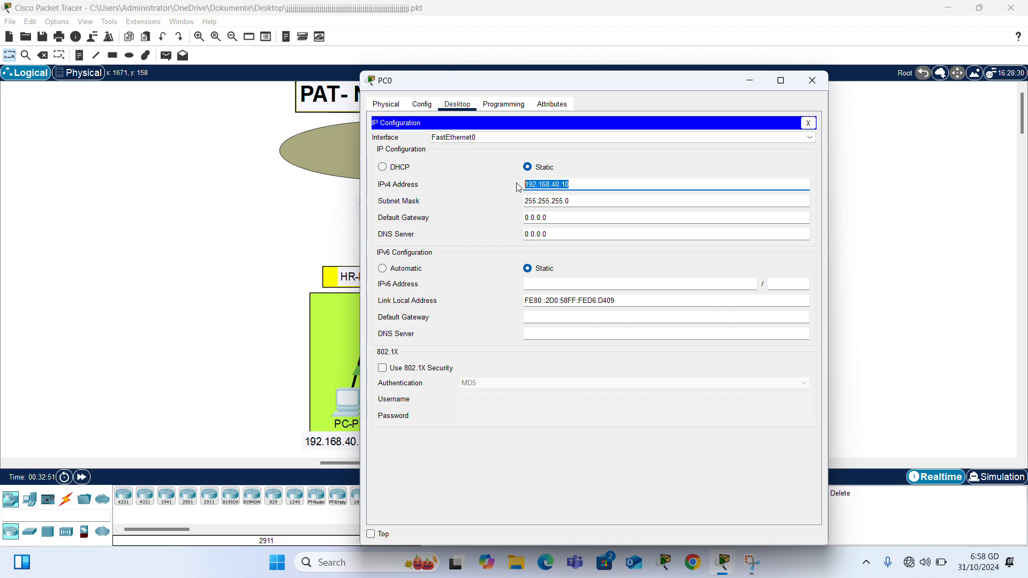
left_click(555, 219)
key("BackSpace")
key("BackSpace")
key("BackSpace")
key("BackSpace")
key("BackSpace")
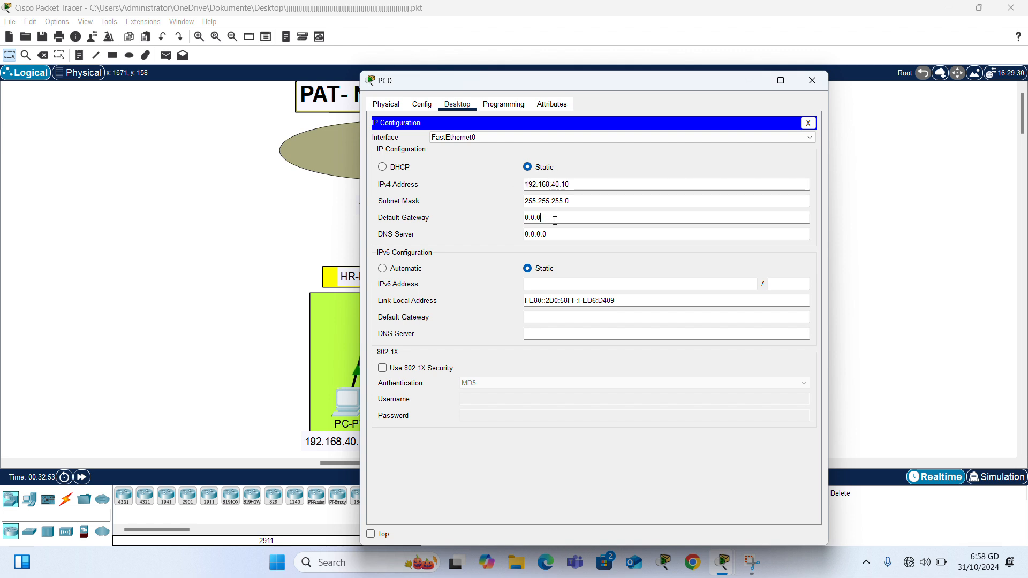
key("BackSpace")
key("BackSpace")
key("ctrl+v")
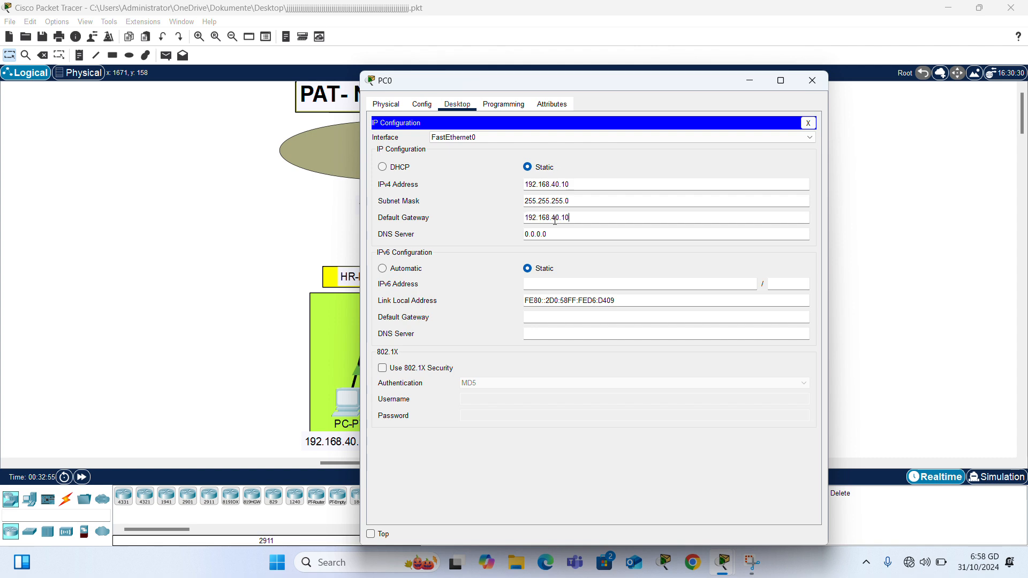
key("BackSpace")
left_click(812, 80)
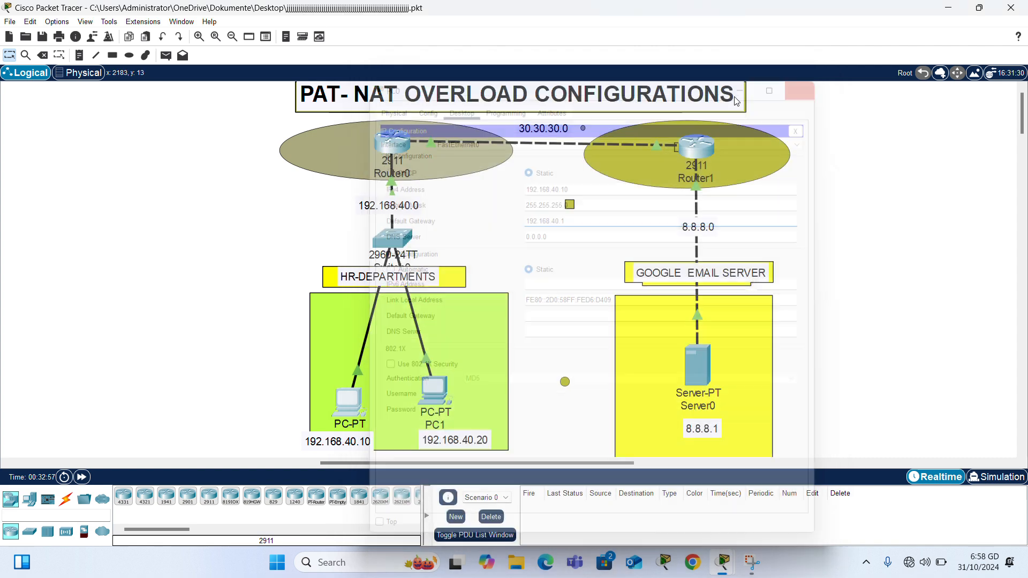
Step: Give PC1 IPv4 192.168.40.20, mask 255.255.255.0 and gateway 192.168.40.1
left_click(433, 396)
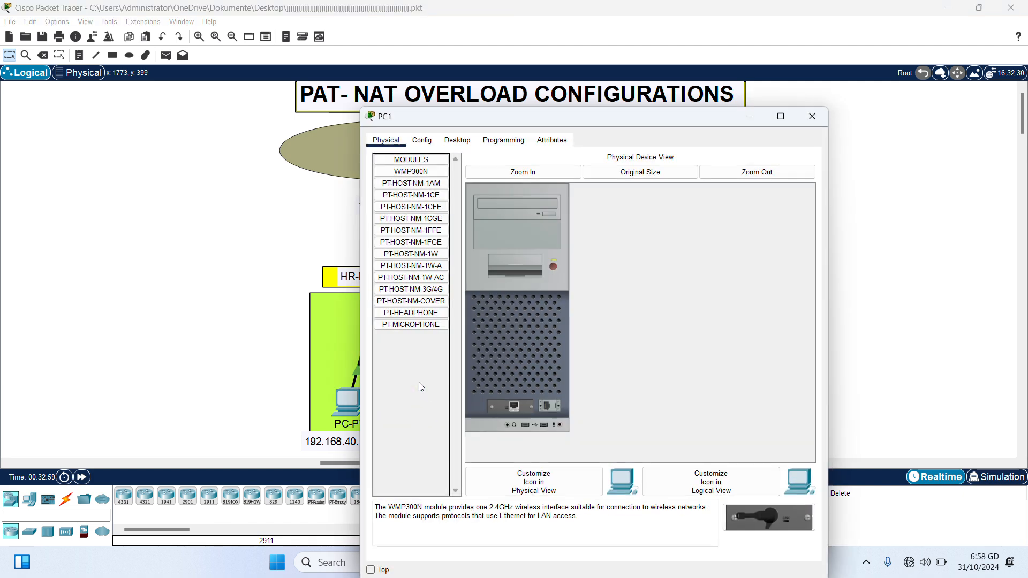
left_click(457, 141)
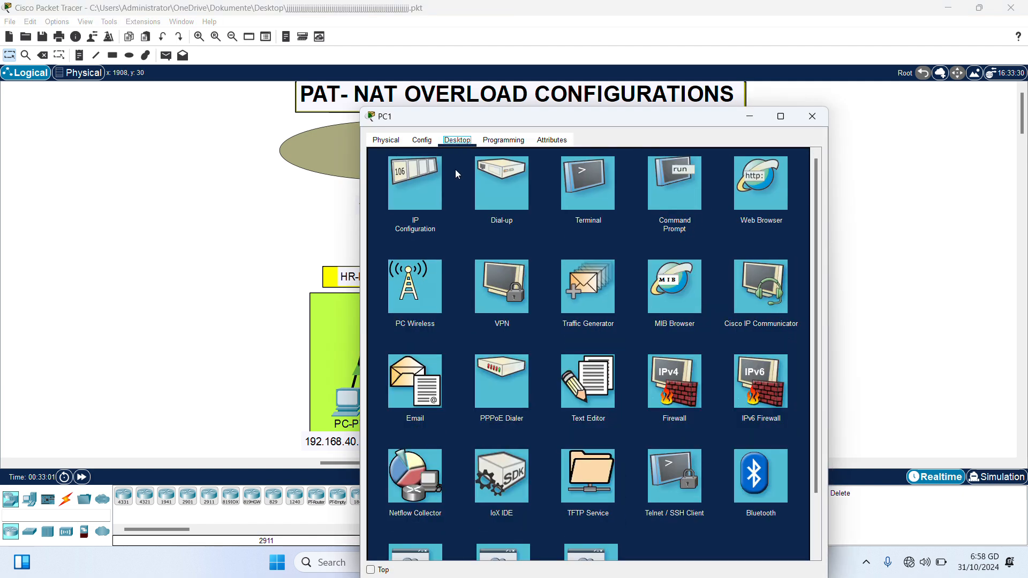
left_click(416, 202)
left_click(554, 215)
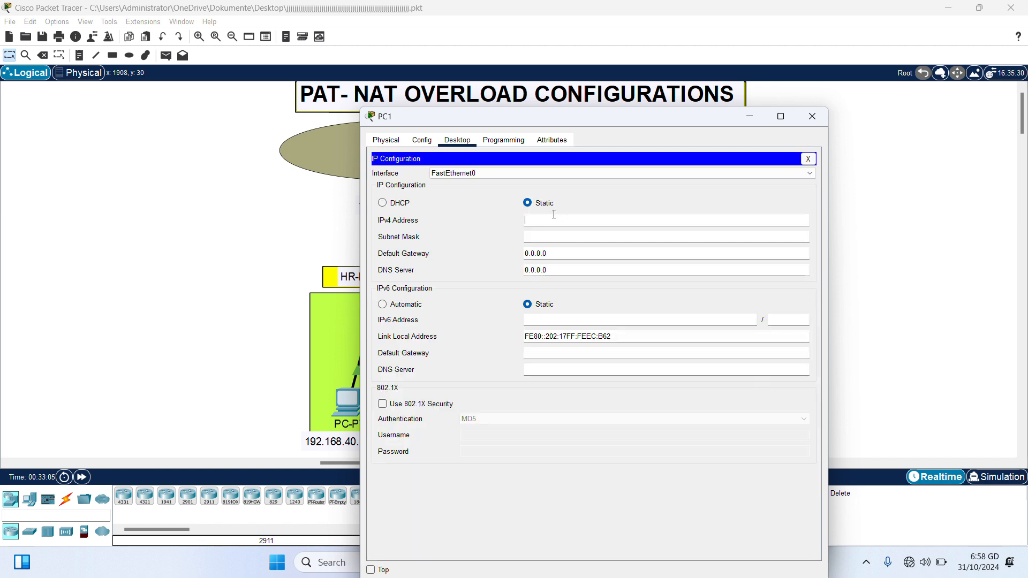
type("192.168.40.1")
key("BackSpace")
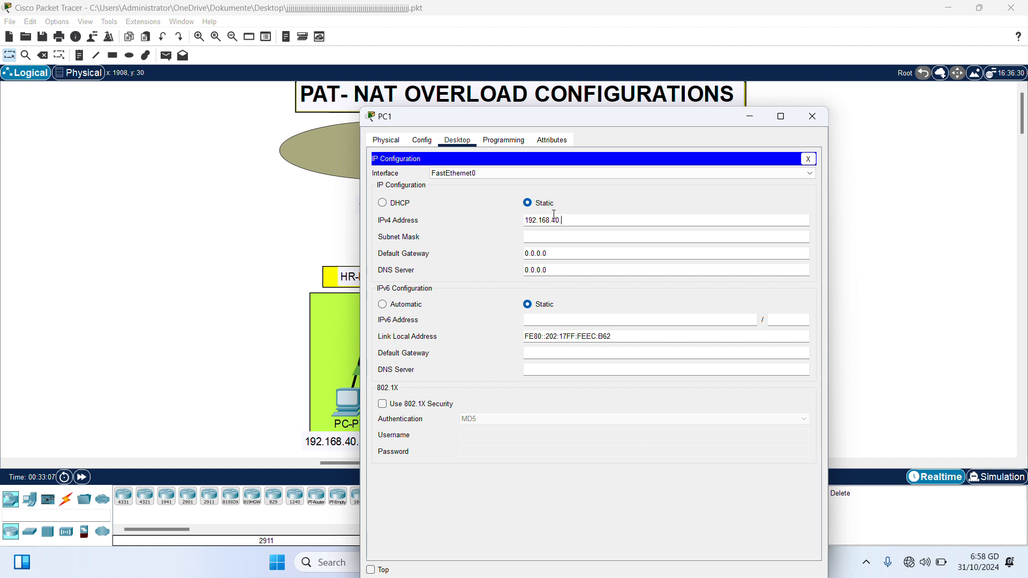
type("20")
left_click(563, 236)
left_click(563, 254)
key("BackSpace")
key("BackSpace")
key("BackSpace")
key("BackSpace")
key("BackSpace")
key("BackSpace")
key("BackSpace")
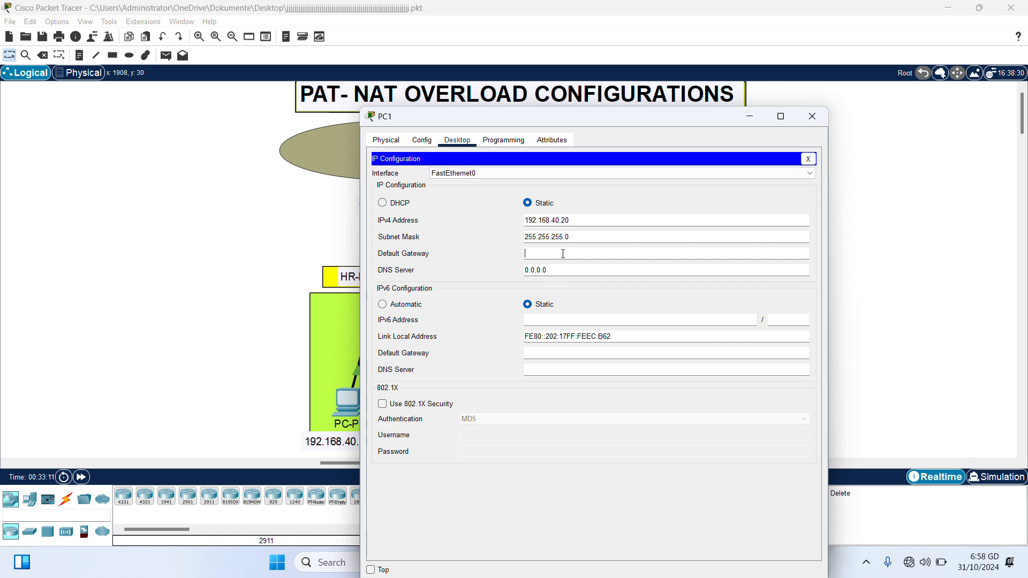
type("192.168.40.1")
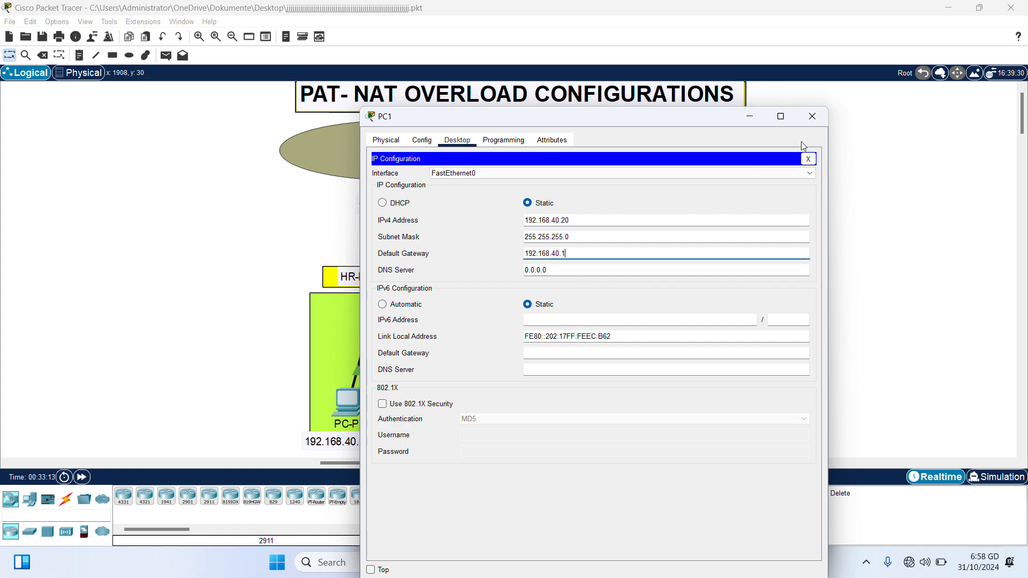
left_click(814, 120)
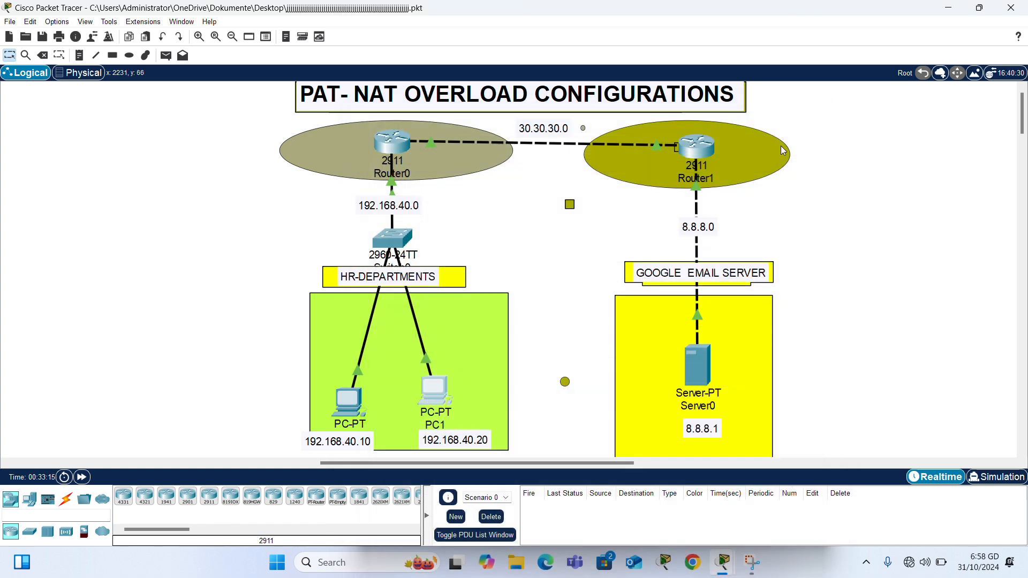
Step: Give Server0 IPv4 8.8.8.8, mask 255.0.0.0 and gateway 8.8.8.1
left_click(699, 364)
left_click(492, 105)
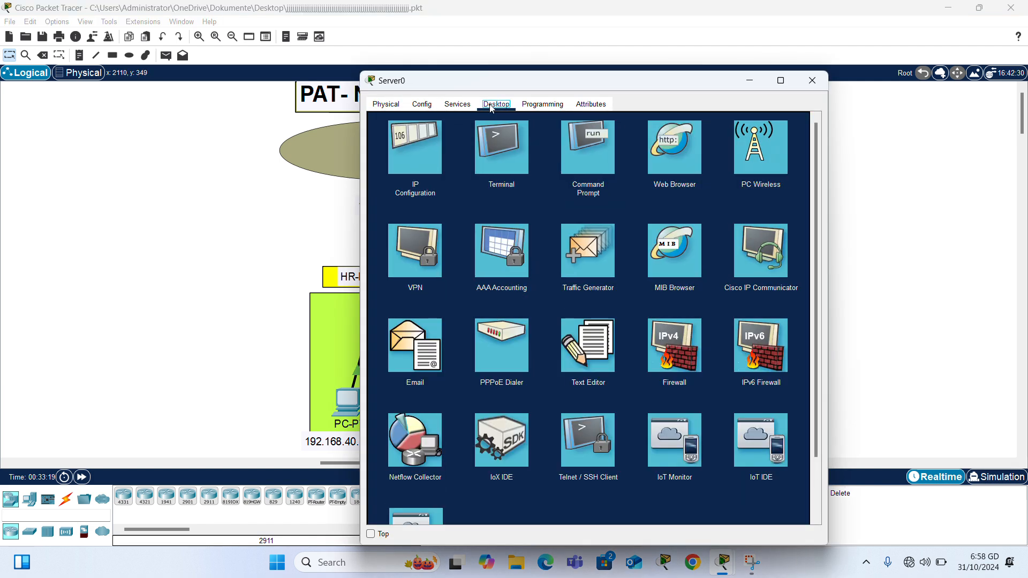
left_click(429, 147)
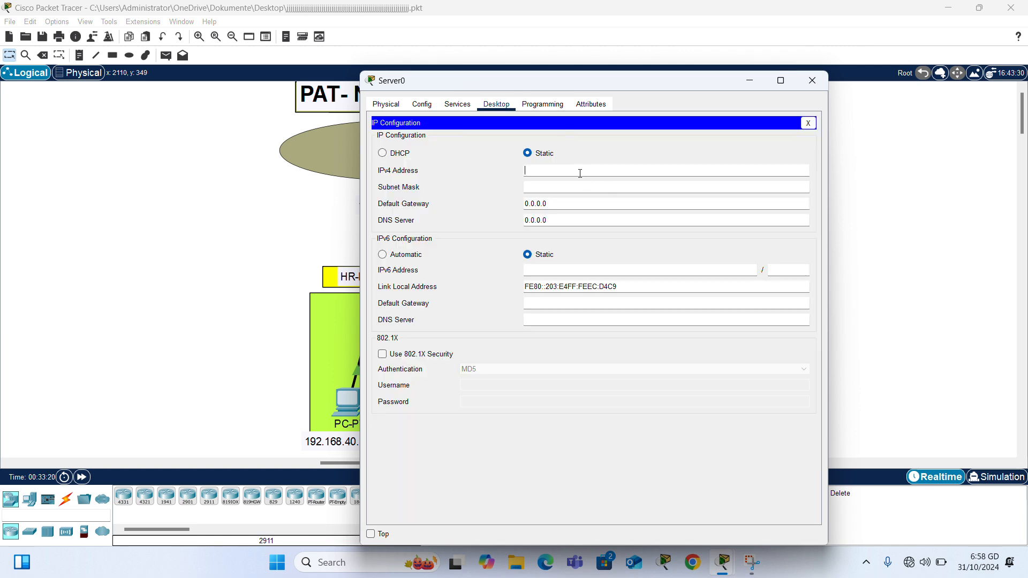
type("8.8.8.8")
left_click(560, 191)
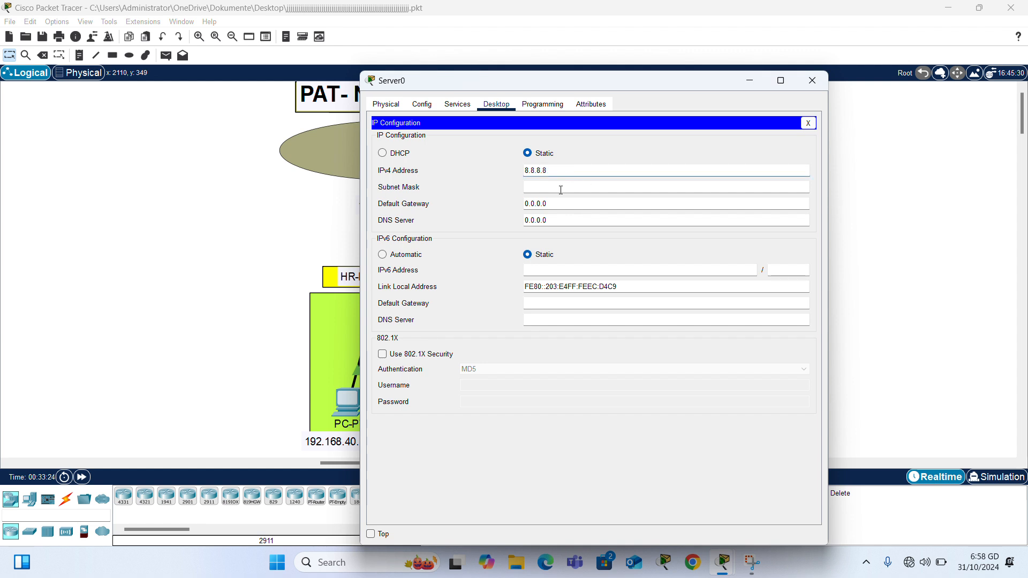
left_click(567, 203)
key("BackSpace")
key("BackSpace")
key("BackSpace")
key("BackSpace")
key("BackSpace")
key("BackSpace")
key("BackSpace")
type("8.8")
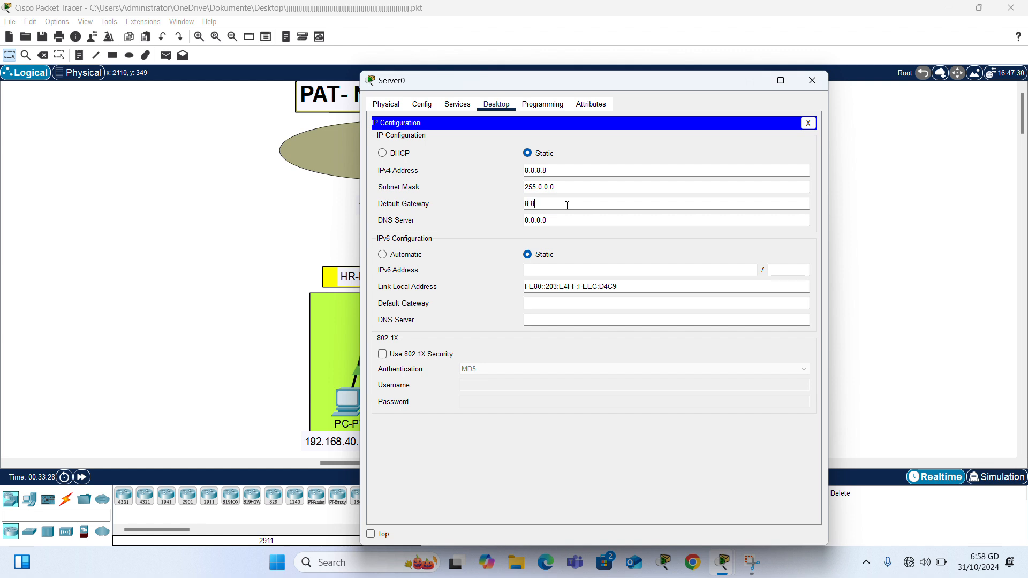
type(".8.1")
left_click(813, 83)
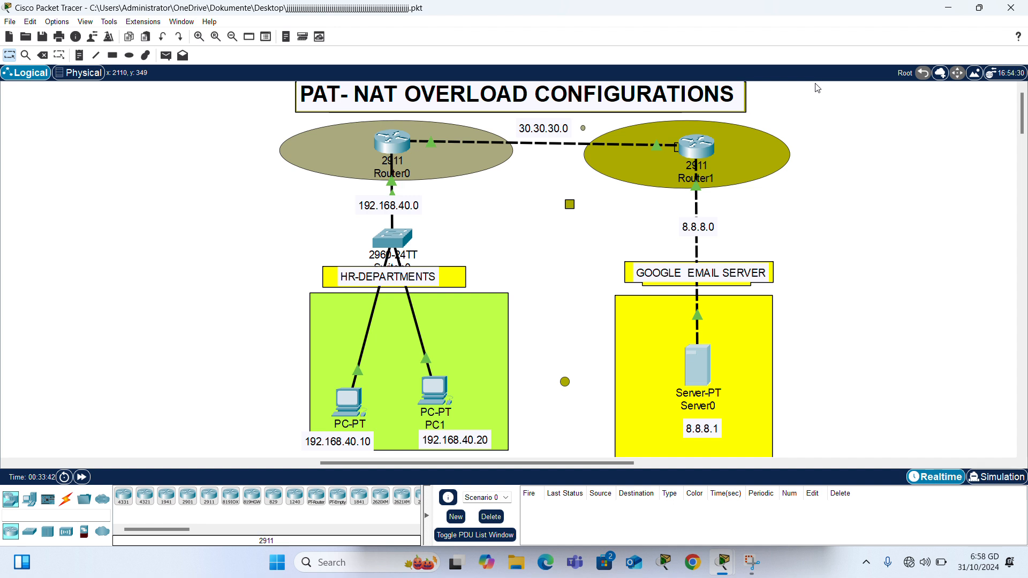
Step: Start OSPF process 10 on Router0 with router-id 1.1.1.1
left_click(401, 144)
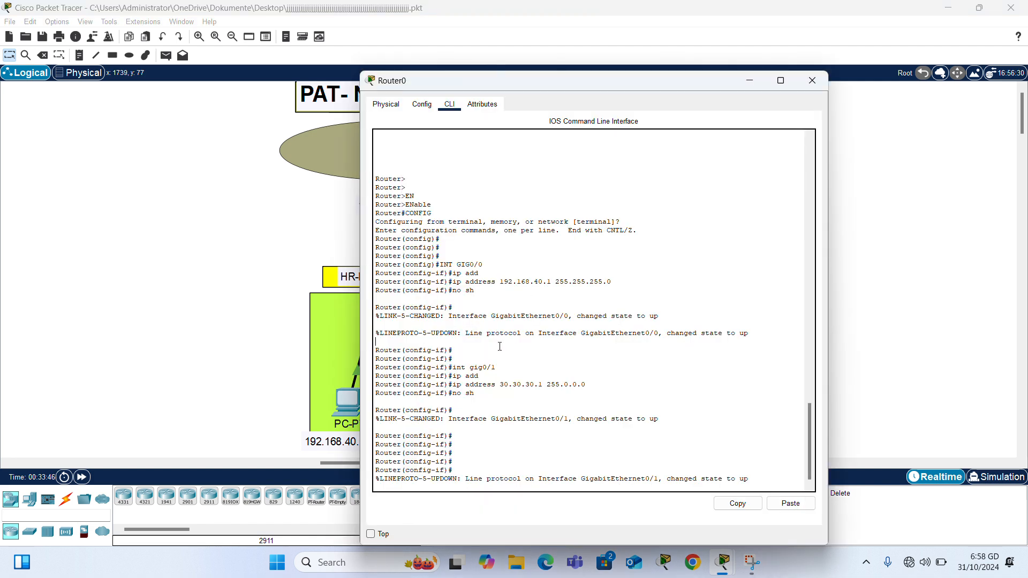
key("Return")
key("Return")
key("Return")
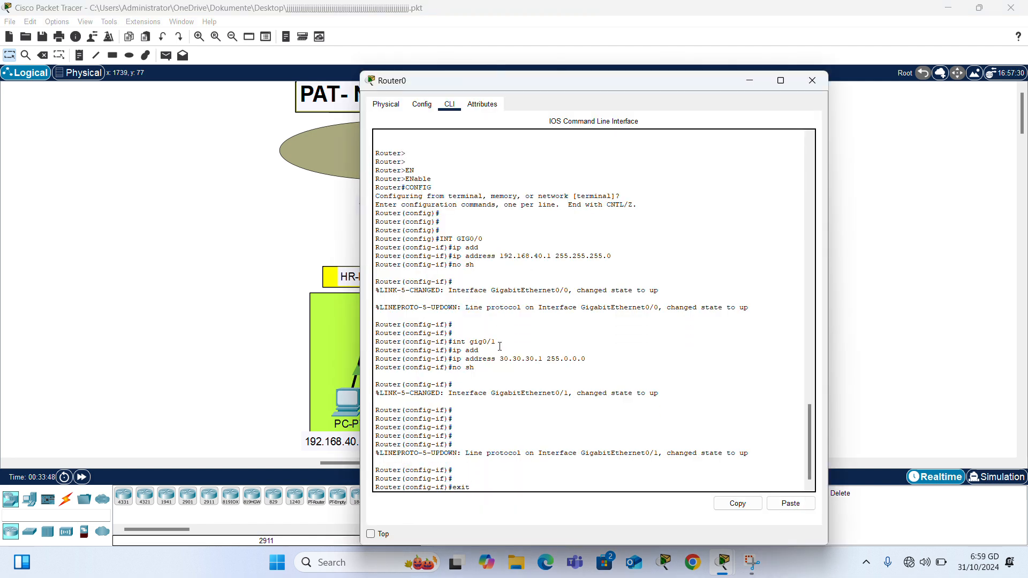
left_click(236, 351)
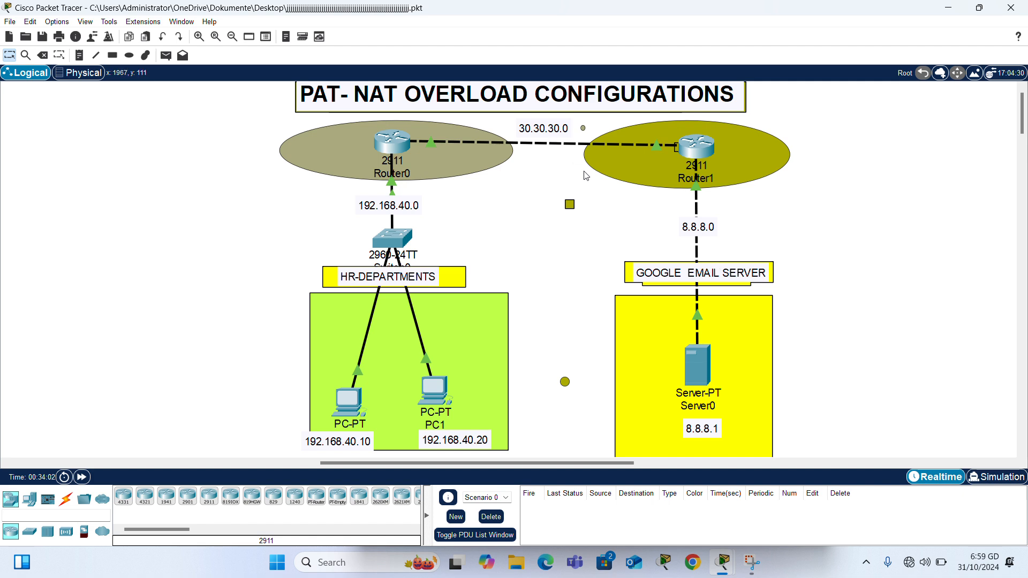
left_click(399, 155)
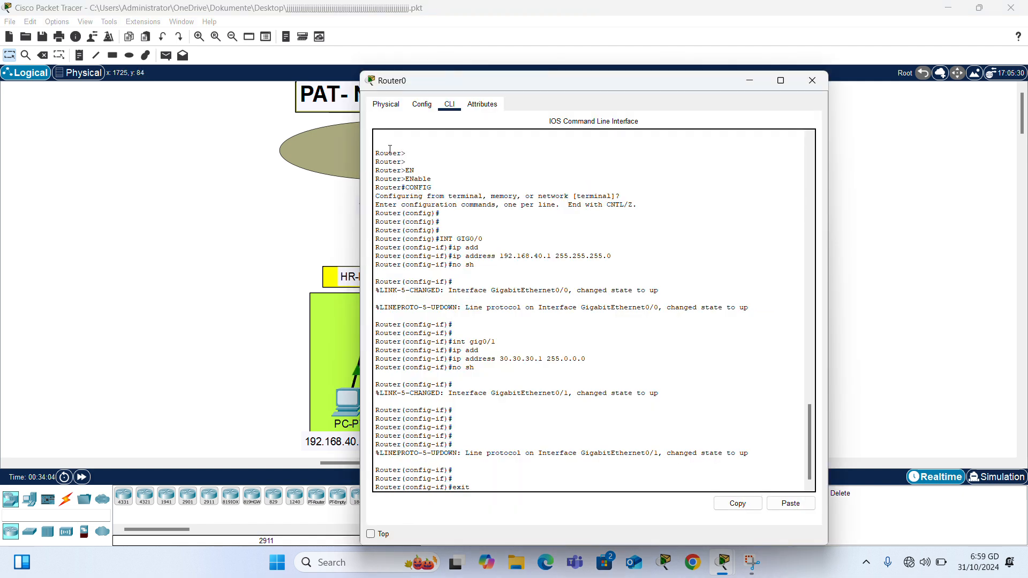
key("Return")
key("Return")
key("Return")
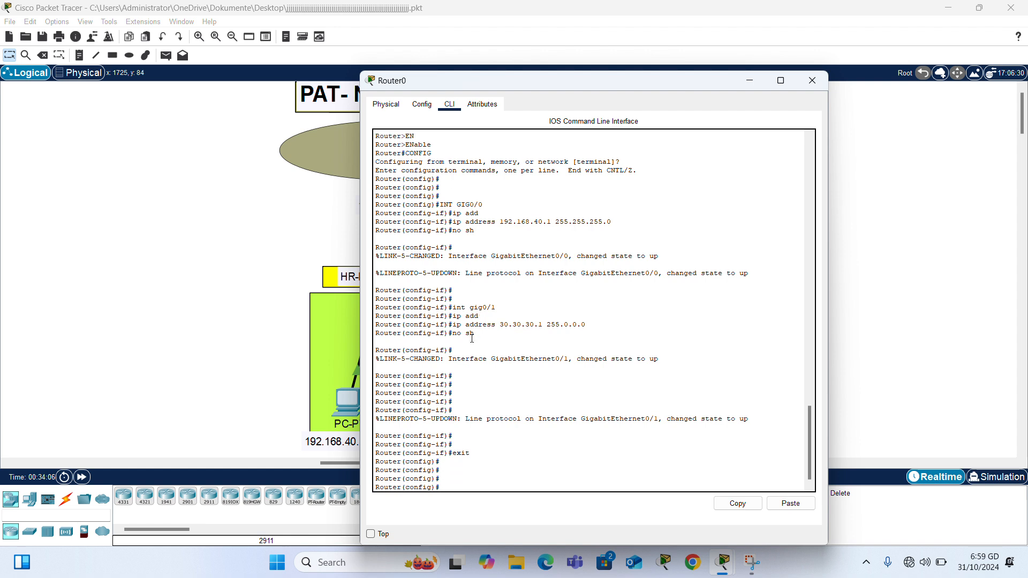
type("rou")
key("Tab")
type("o")
key("Tab")
type("10")
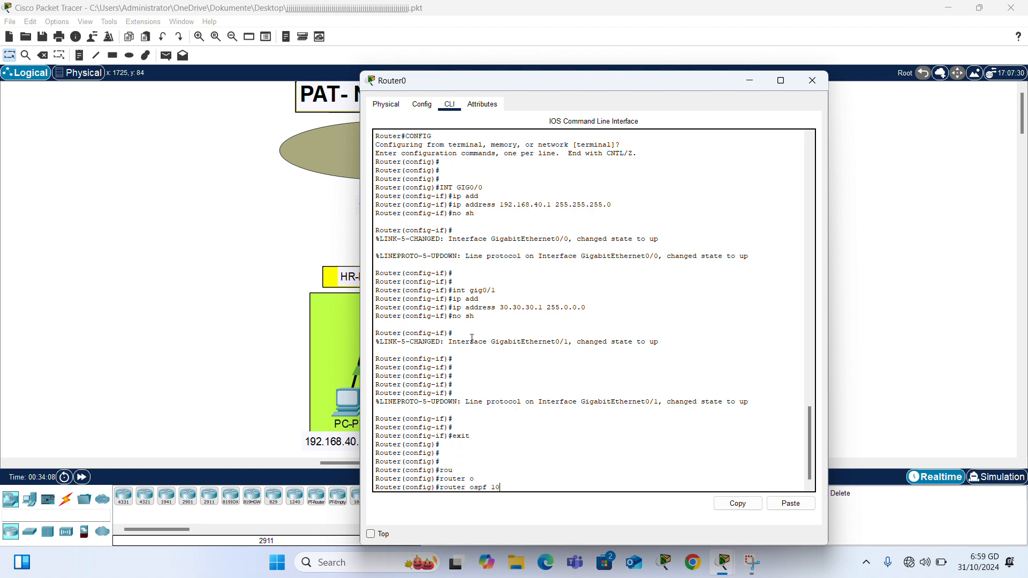
key("Return")
type("router)#r")
key("Tab")
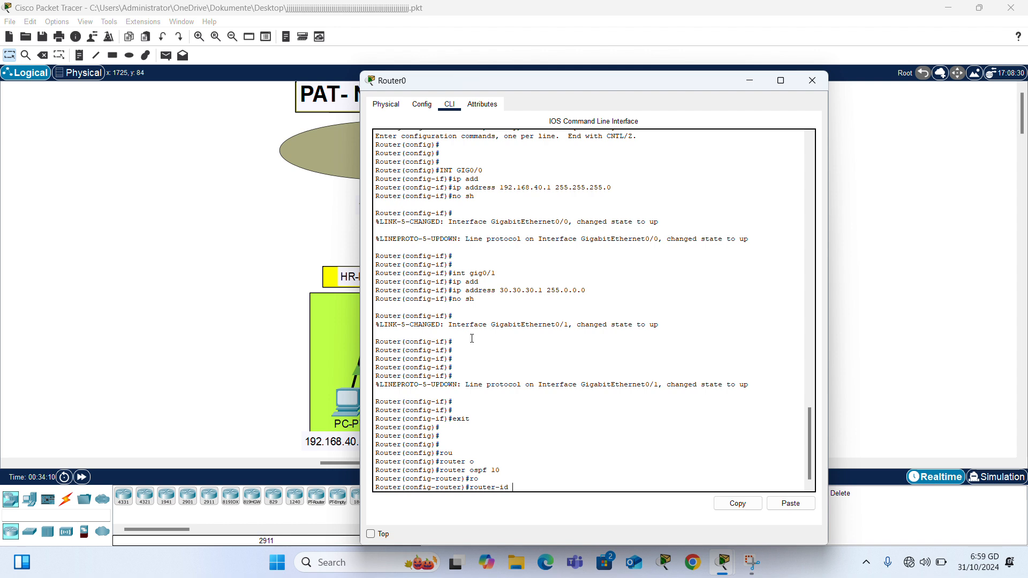
type("1/1/1/")
key("BackSpace")
key("BackSpace")
key("BackSpace")
key("BackSpace")
key("BackSpace")
key("BackSpace")
key("BackSpace")
type("1.1.1.1")
key("Return")
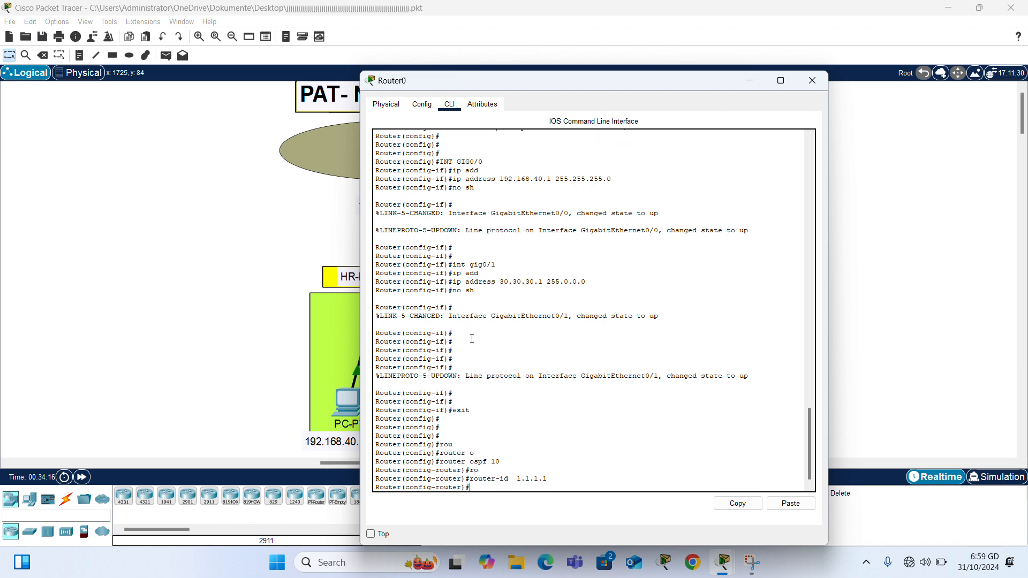
Step: Advertise 192.168.40.0 0.0.0.255 and 30.30.30.0 0.255.255.255 in OSPF area 0
type("net 192.168")
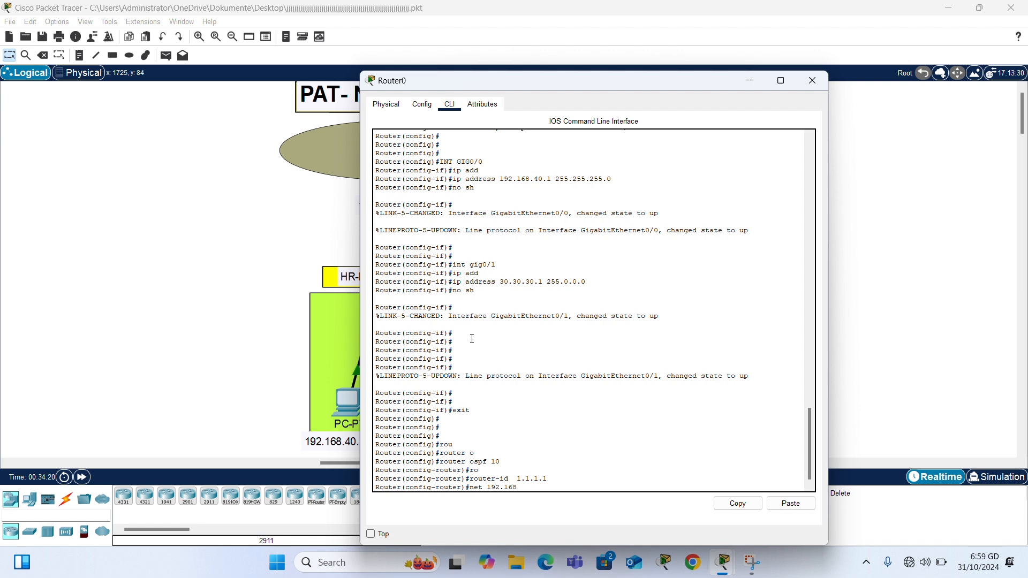
type(".")
type("40.090.0.0.255 area 0")
key("Return")
type("net")
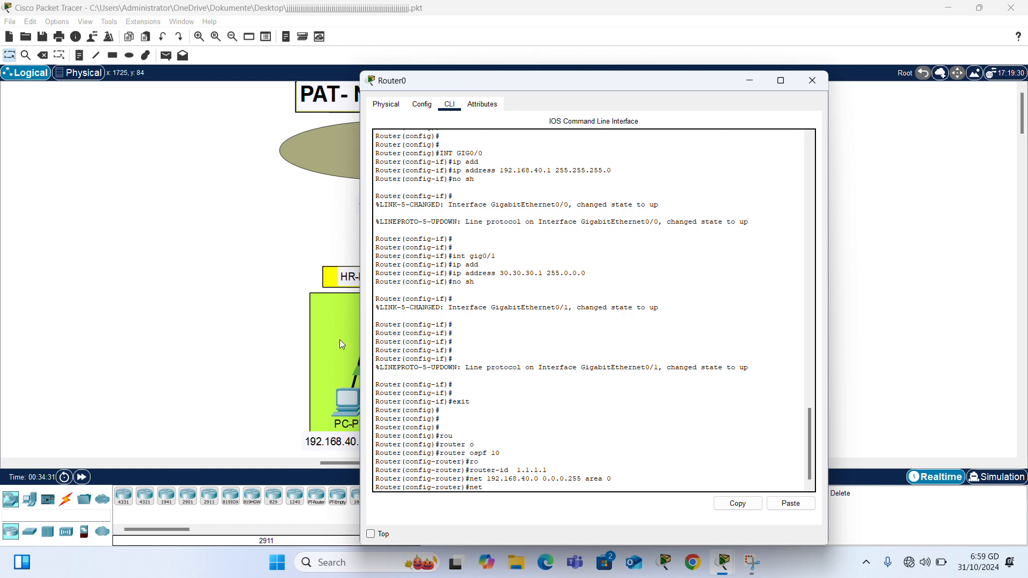
left_click(137, 356)
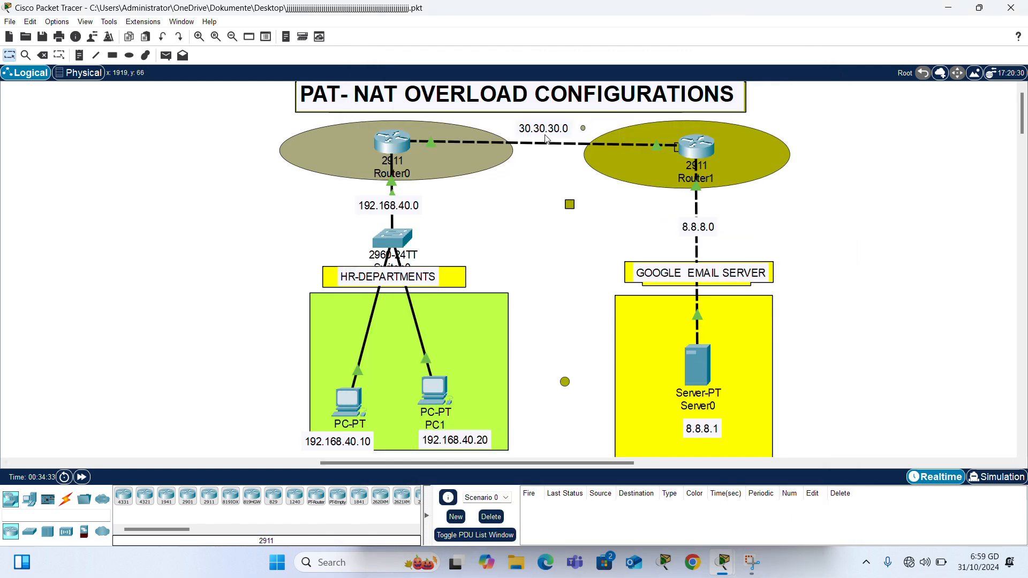
left_click(395, 142)
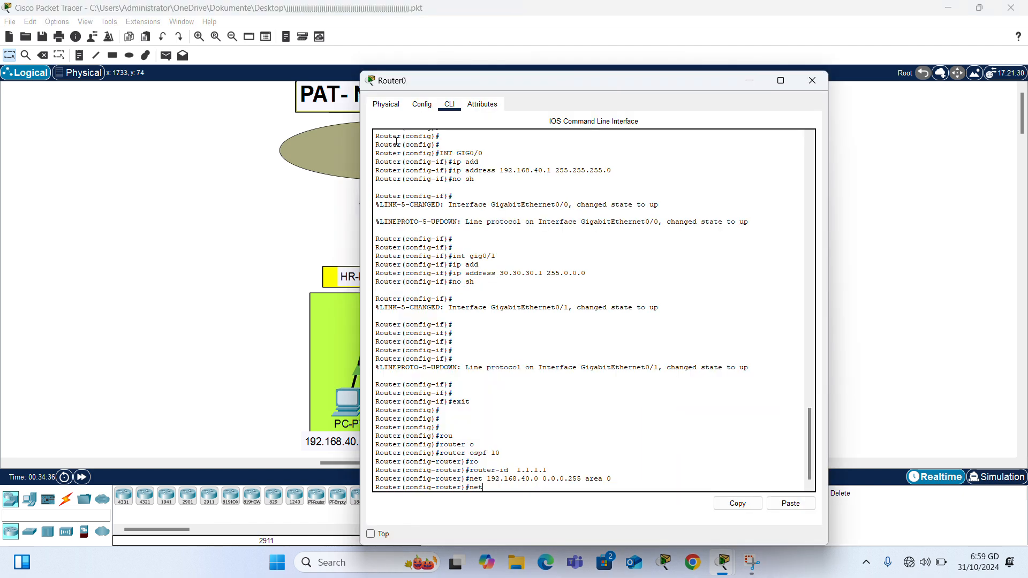
type("30.30.30.0 0.255.255.255 area 0")
key("Return")
key("Return")
key("Return")
Step: Save Router0's running configuration with do wr
type("do wr")
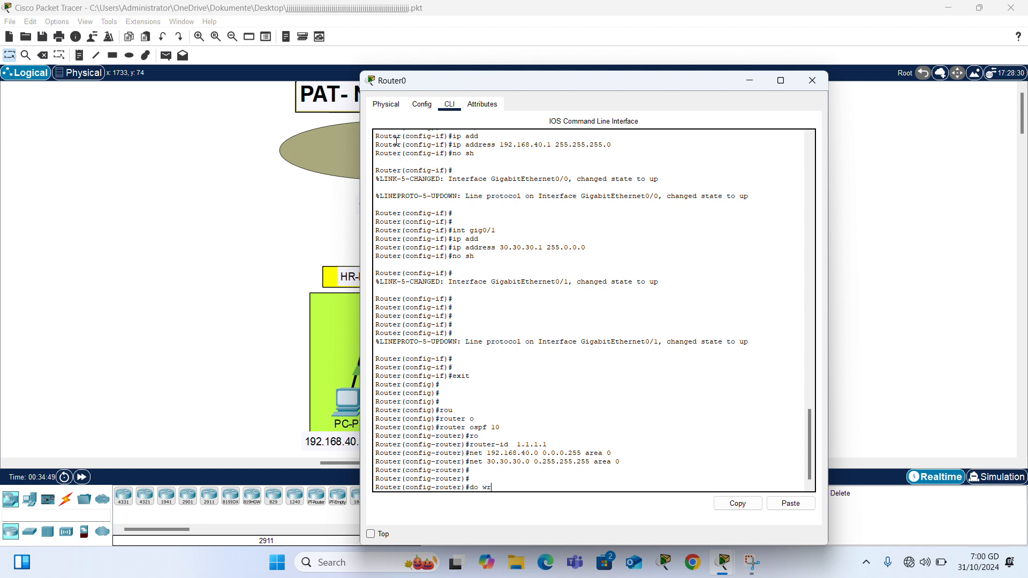
key("Return")
key("Return")
key("Return")
key("Return")
key("Return")
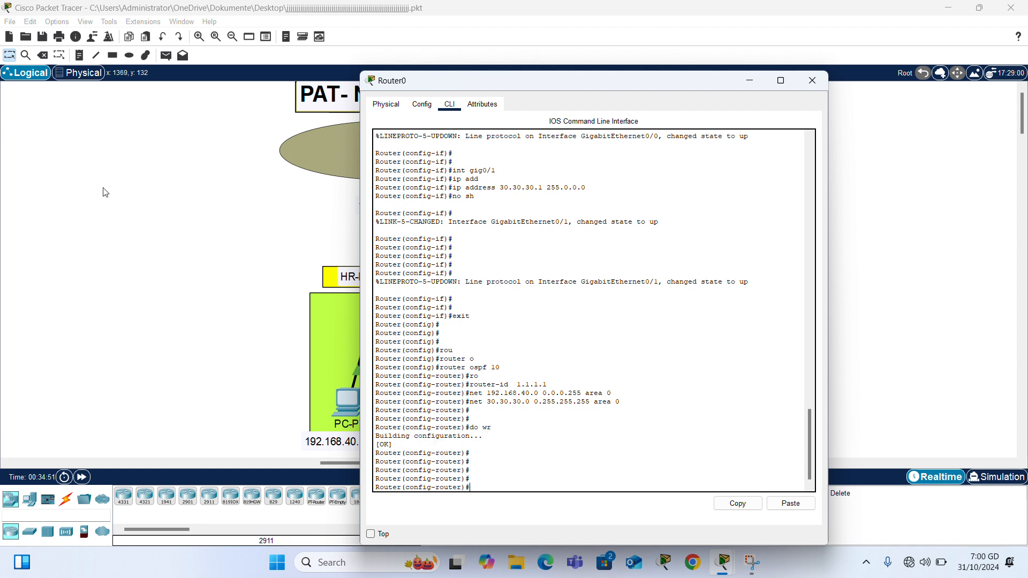
left_click(106, 193)
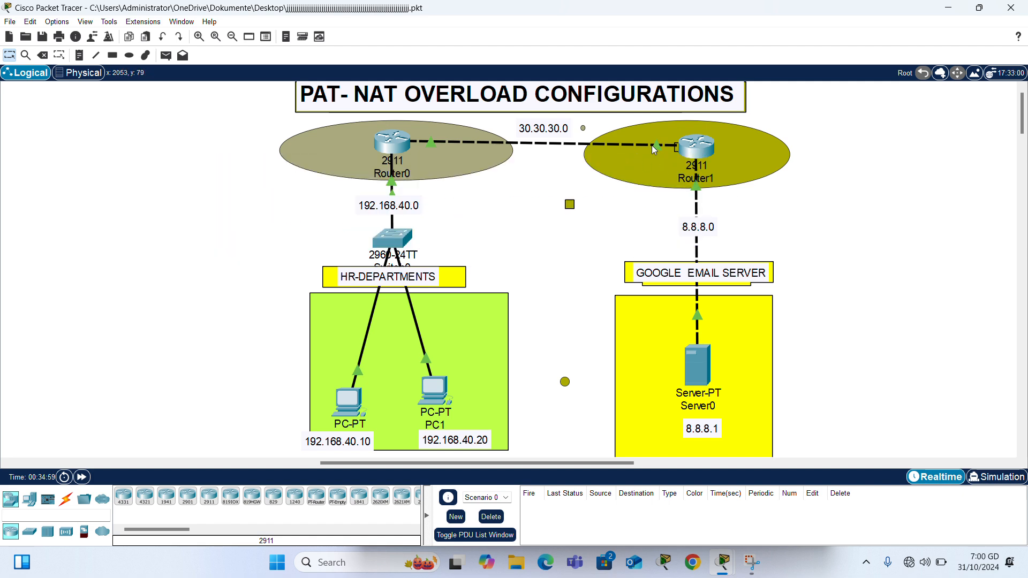
Step: In Router1's CLI, start OSPF process 10 with router ID 2.2.2.2
left_click(700, 148)
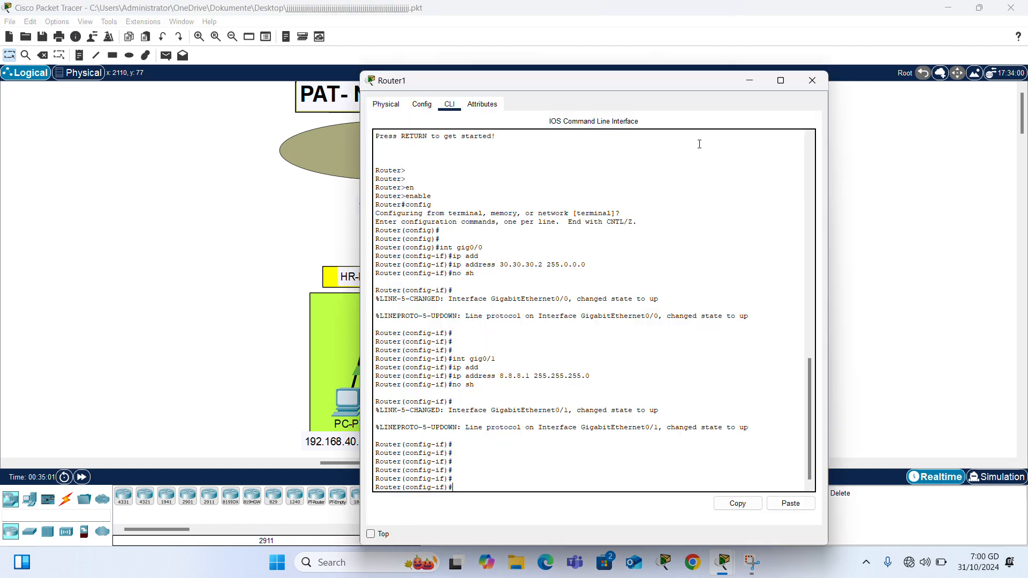
type("exit")
key("Return")
key("Return")
key("Return")
type("rou")
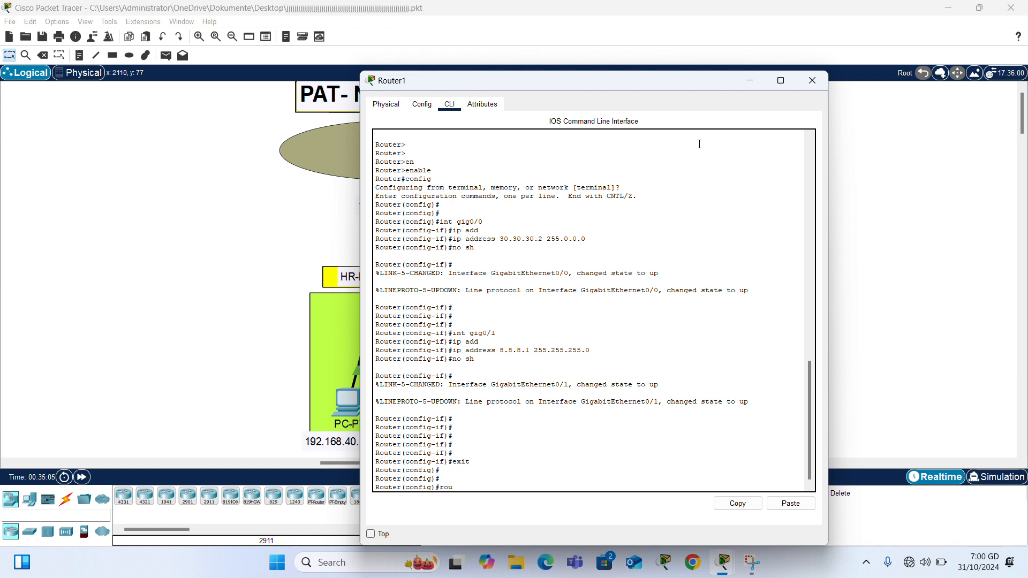
key("Tab")
type("o")
key("Tab")
type("1")
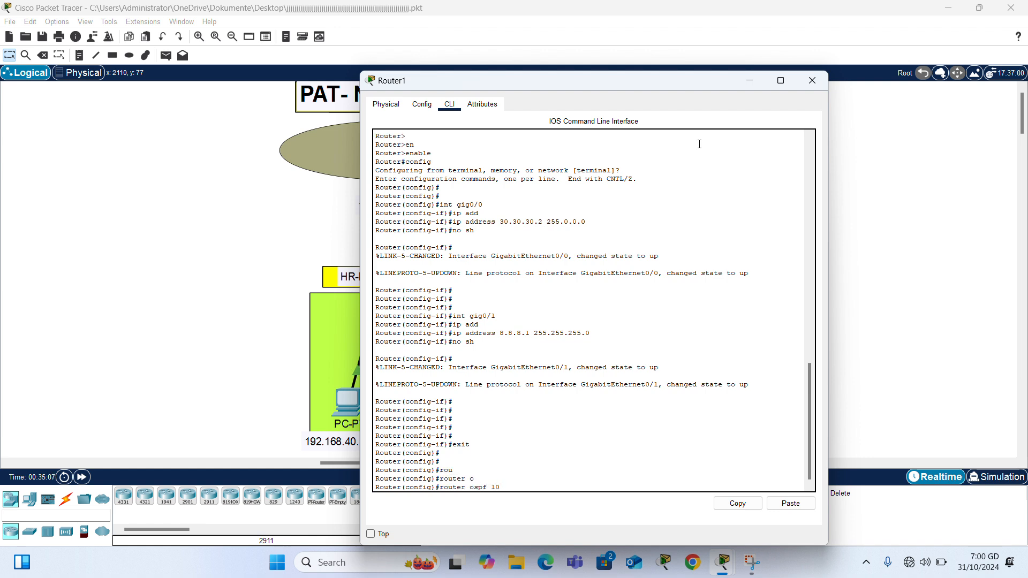
type("0")
key("Return")
type("router)#r")
key("Tab")
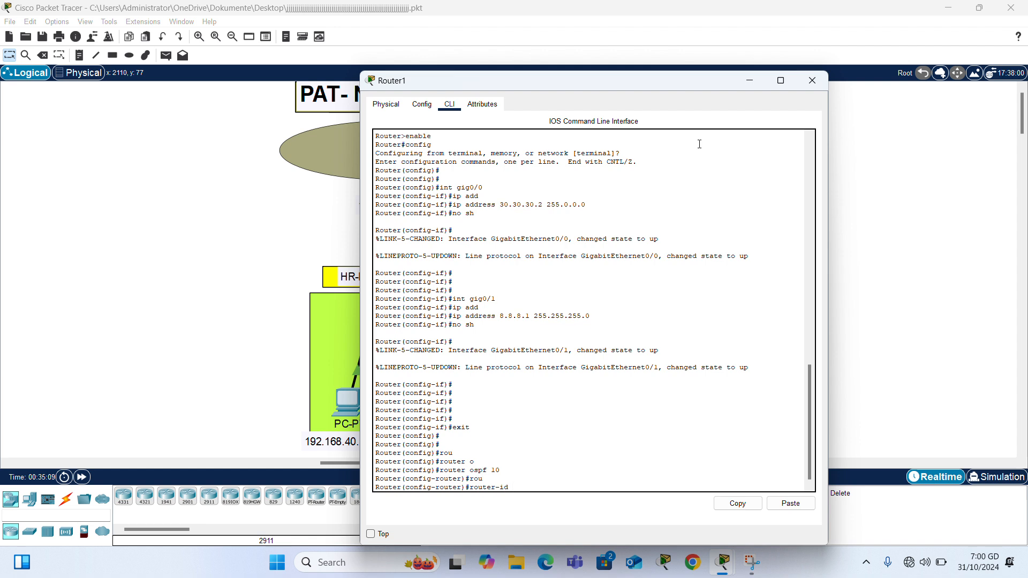
type("2.2.2.2")
key("Return")
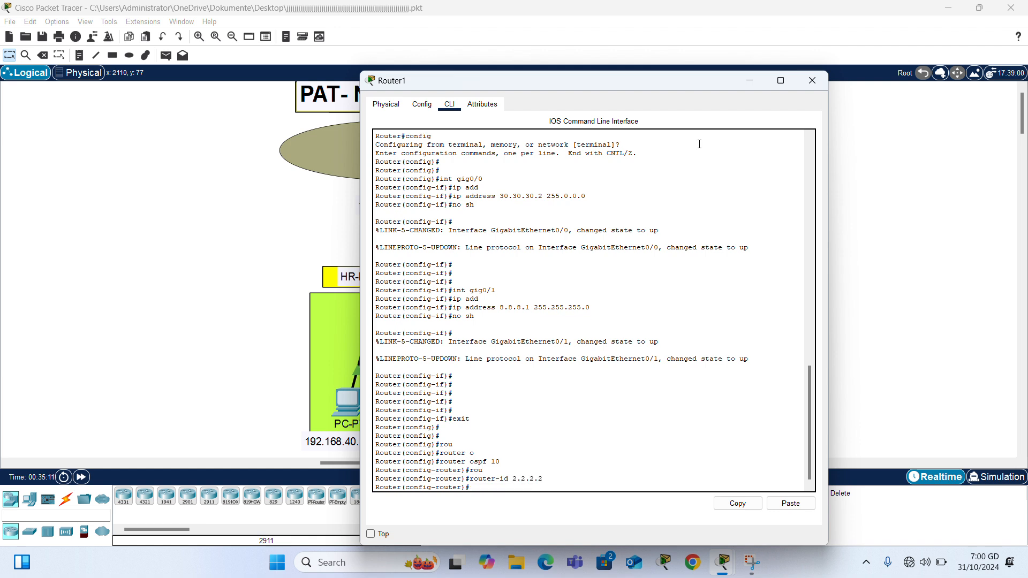
Step: Advertise 30.30.30.0 and 8.8.8.0 in OSPF area 0 and save Router1's configuration
type("net 30.30.30.0 0.235")
key("BackSpace")
type("55.255")
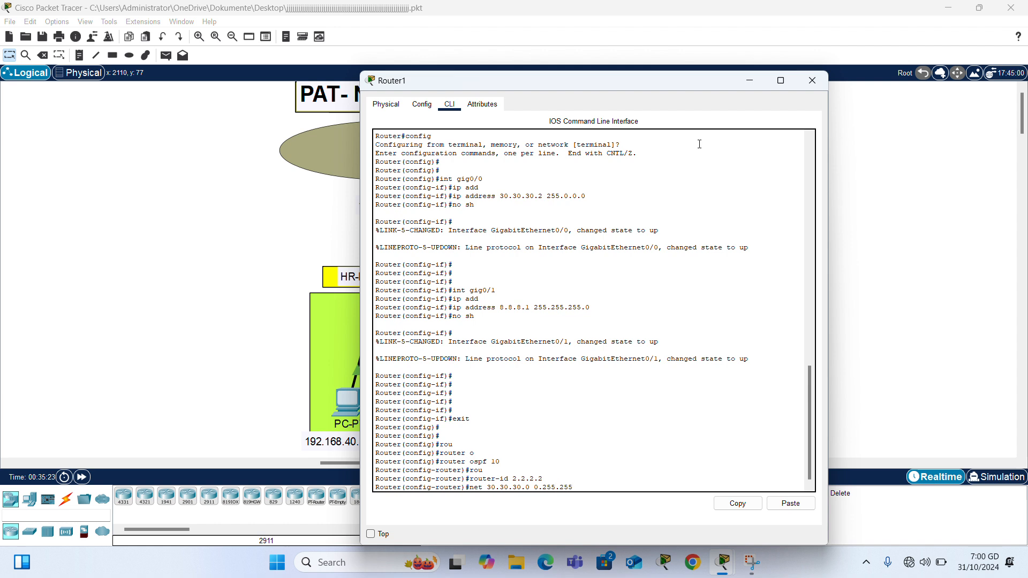
type(".255 area 0")
key("Return")
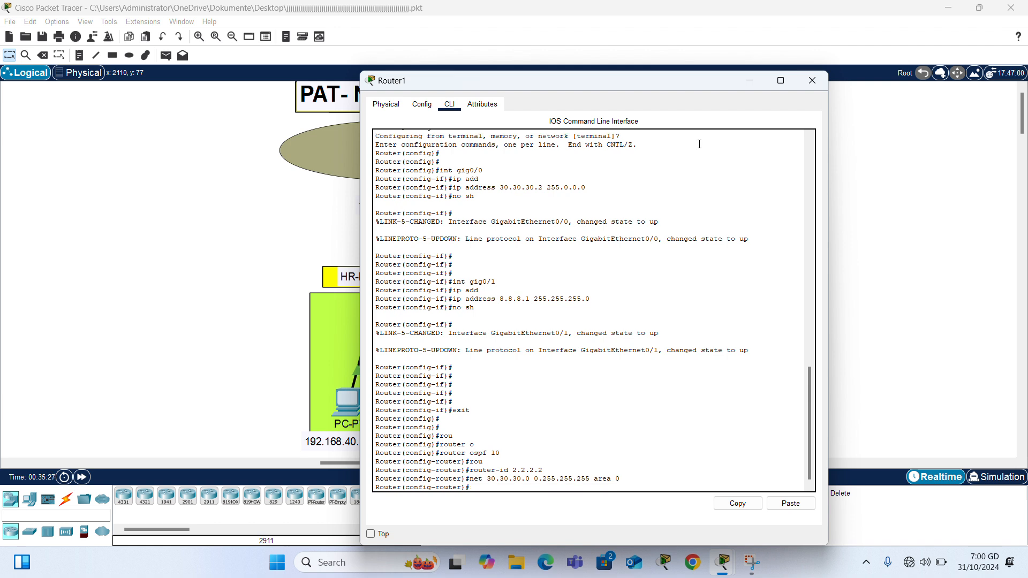
type("net 8.8.8.0")
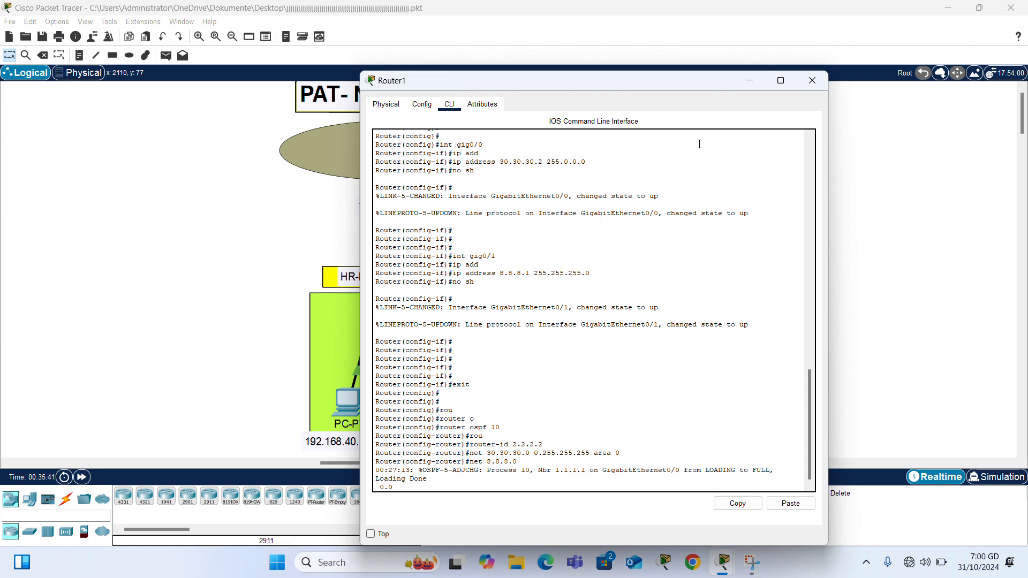
type(".0.255 area 0")
key("Return")
key("Return")
type("do w")
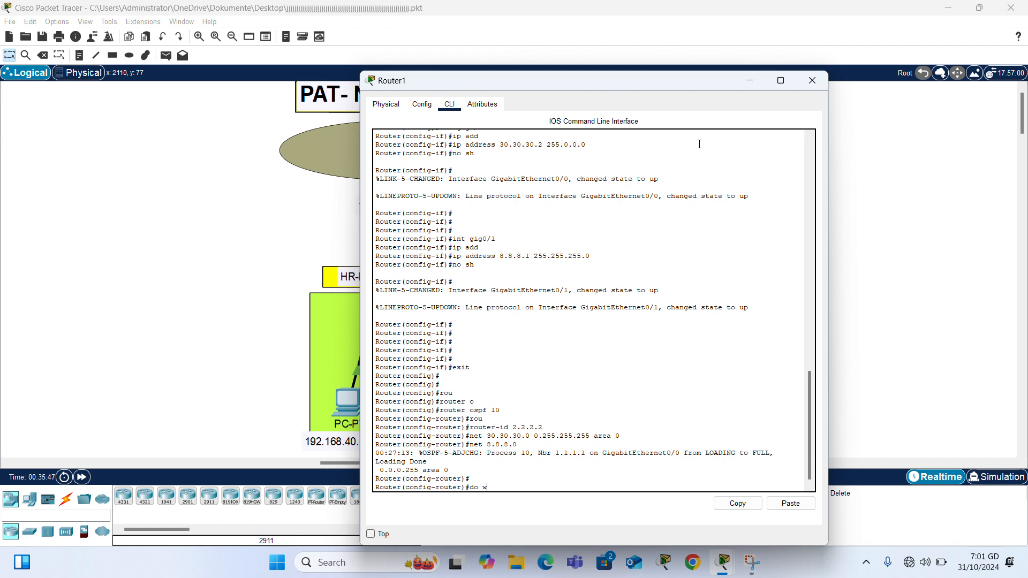
type("r")
key("Return")
key("Return")
key("Return")
key("Return")
key("Return")
key("Return")
key("Return")
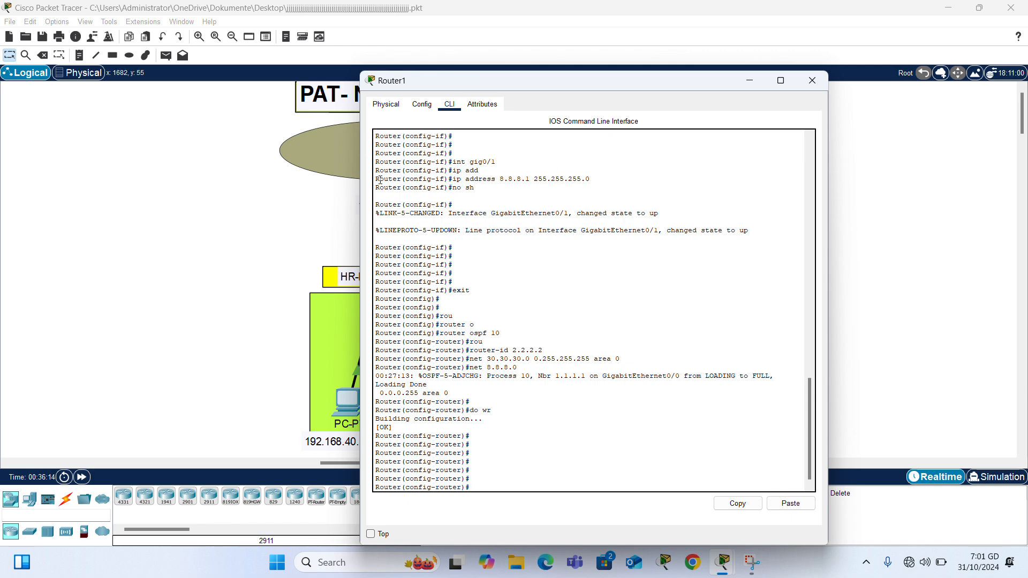
left_click(257, 229)
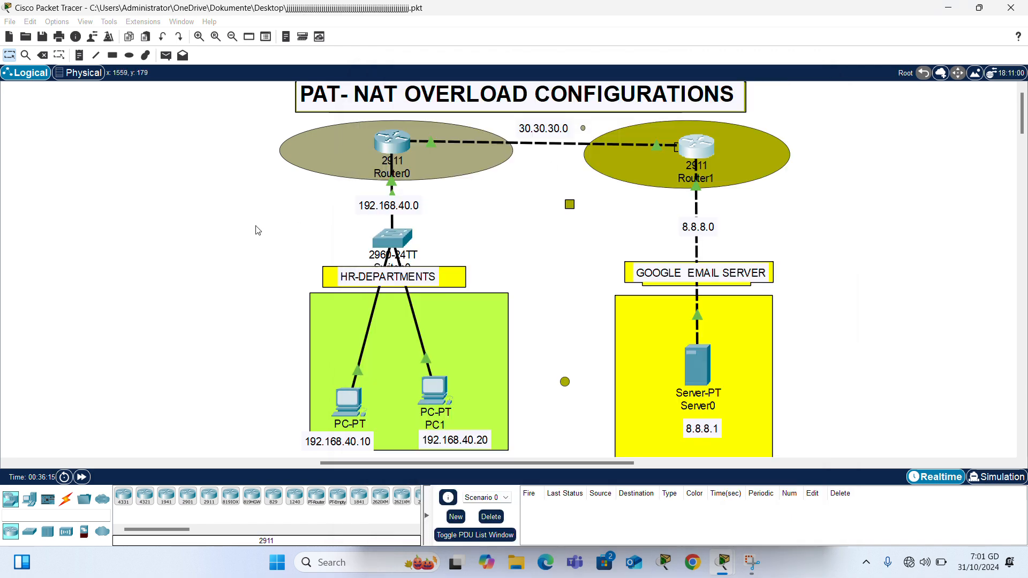
Step: From PC0's command prompt, trace the route to 8.8.8.8
double_click(346, 409)
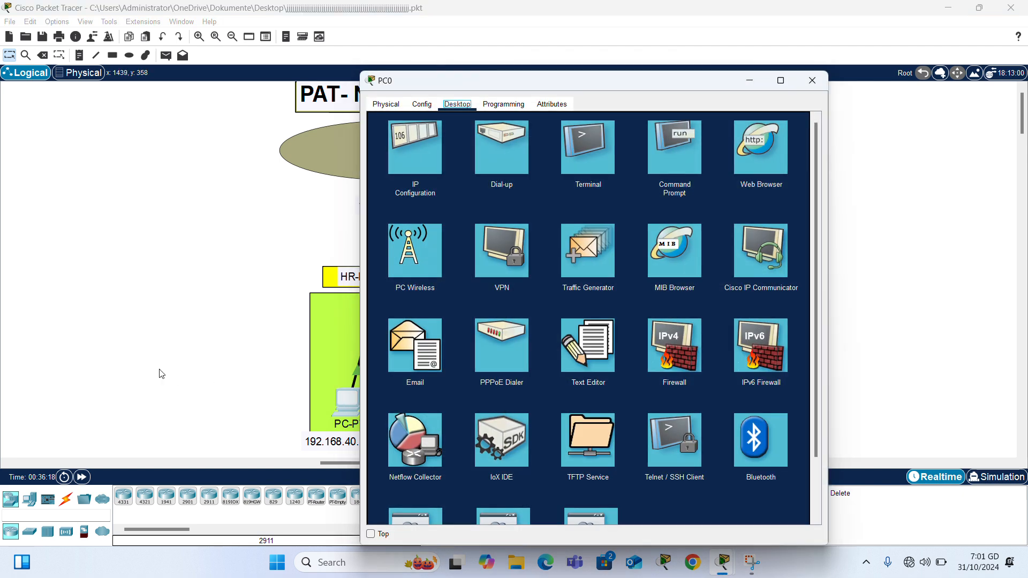
left_click(161, 371)
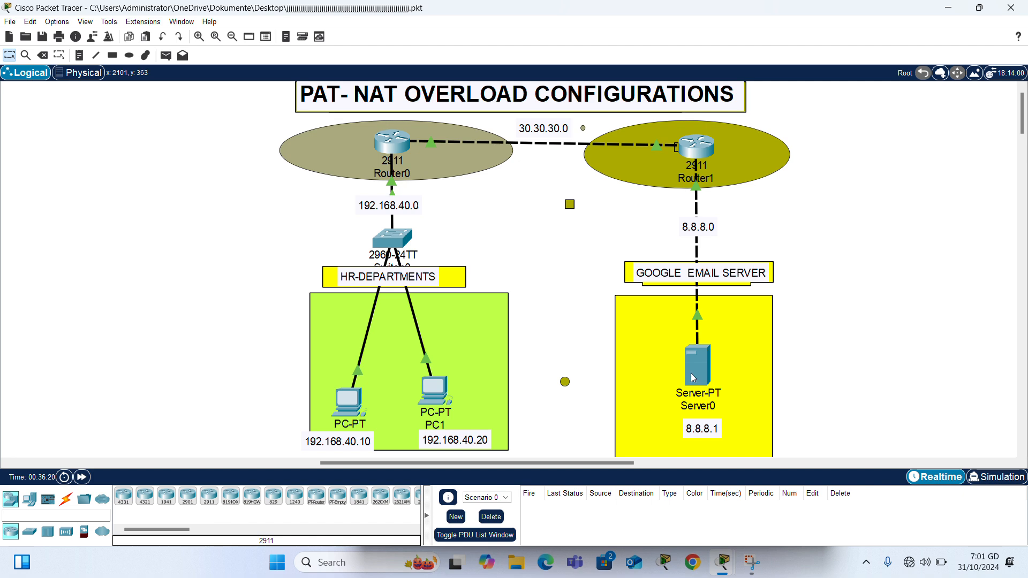
left_click(348, 403)
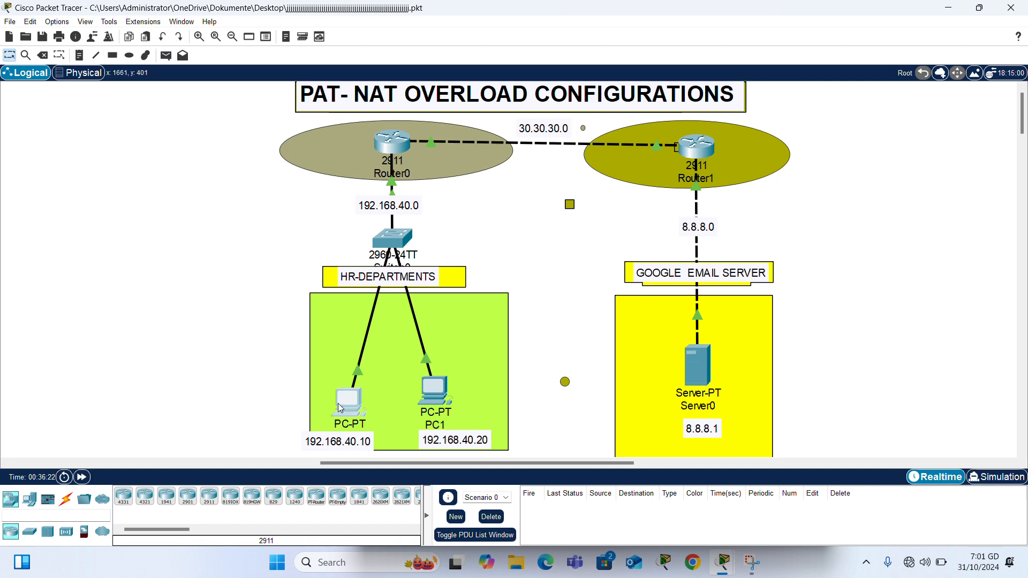
left_click(686, 162)
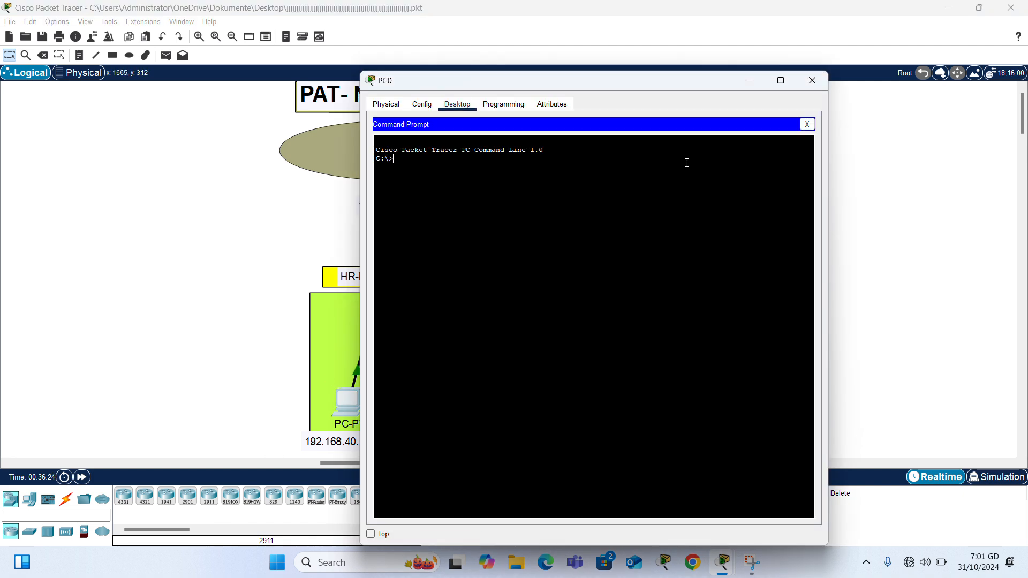
type("p")
type("trace")
key("BackSpace")
key("BackSpace")
key("BackSpace")
key("BackSpace")
key("BackSpace")
type("tracer")
type(".")
key("Return")
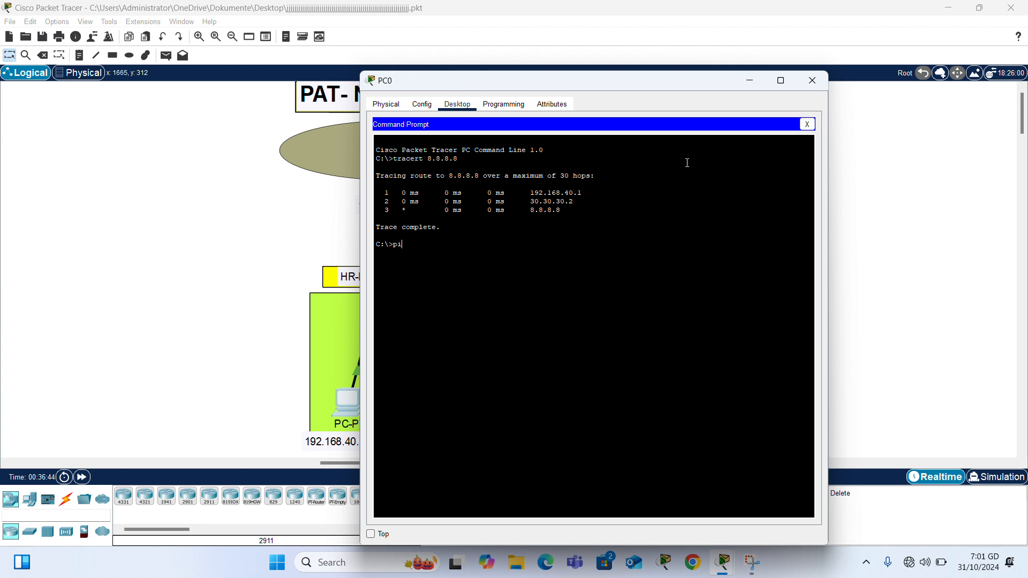
Step: Ping 8.8.8.8 from PC0 and confirm 0% packet loss
type("ng")
left_click(191, 289)
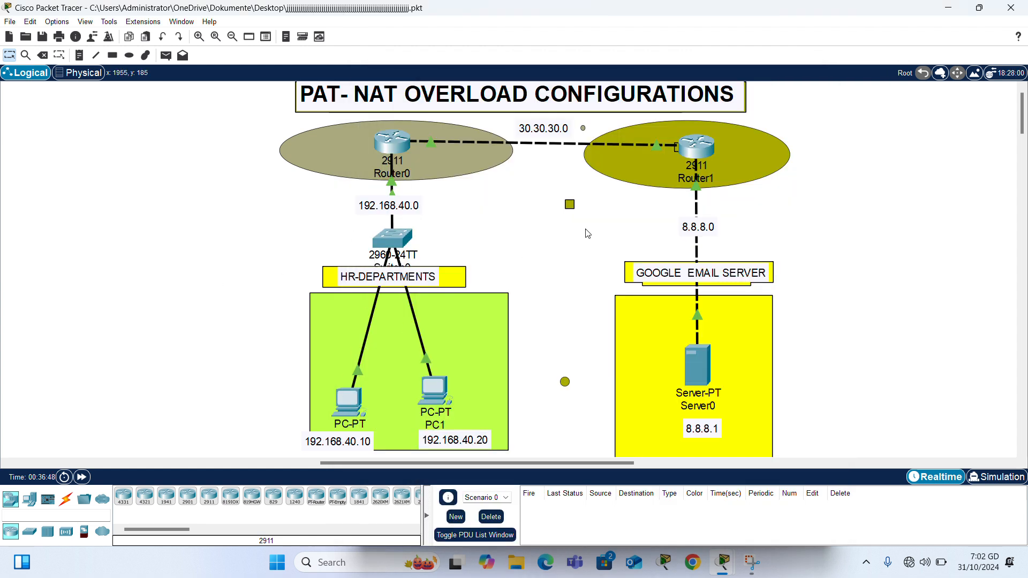
left_click(342, 412)
type("8.")
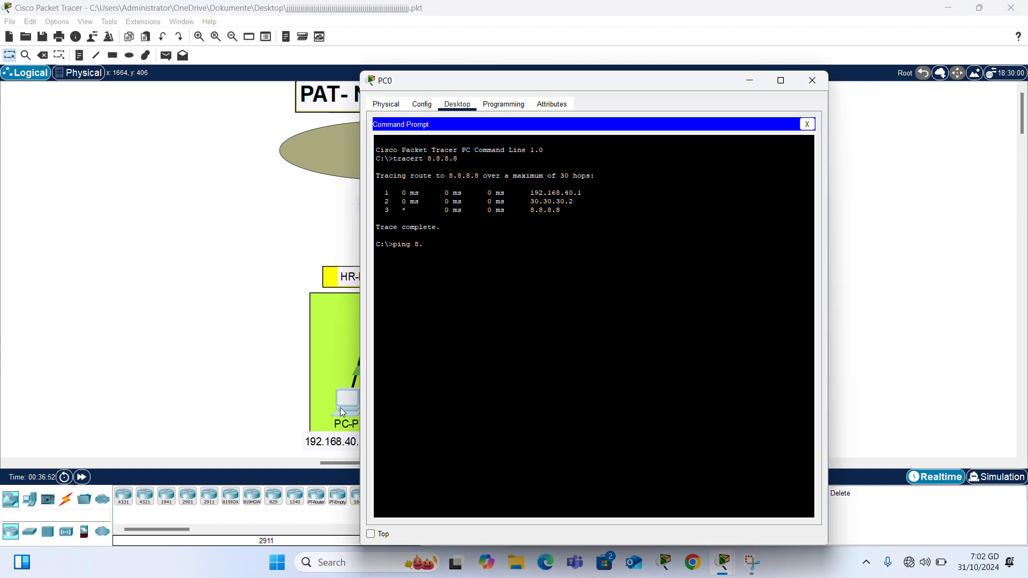
type("8.8.8")
key("BackSpace")
key("BackSpace")
key("BackSpace")
key("BackSpace")
key("BackSpace")
key("BackSpace")
type("8.8,.8")
key("Return")
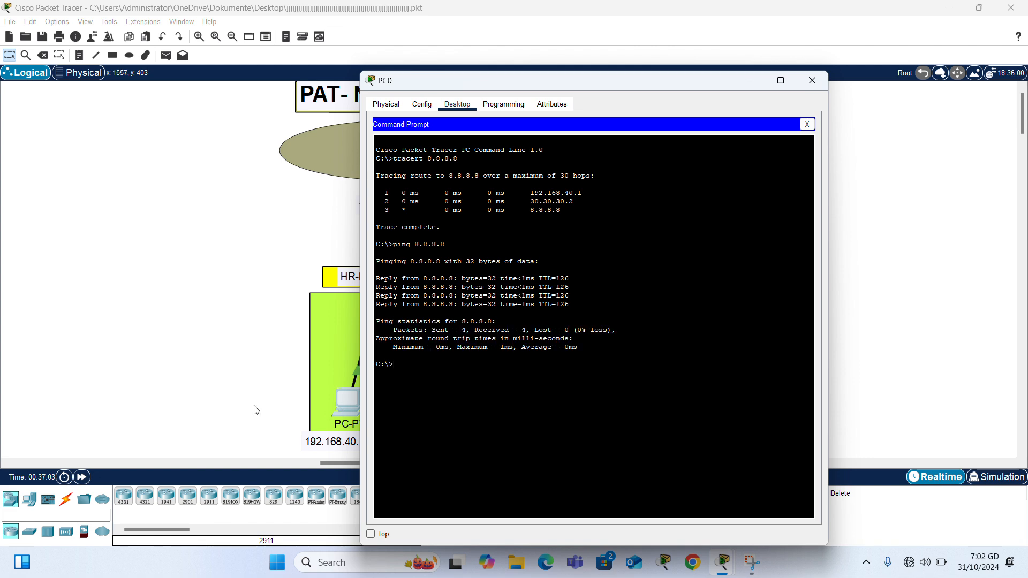
Step: Trace PC1's route to 8.8.8.8 via 192.168.40.1 and 30.30.30.2, with the window beside the topology
left_click(126, 431)
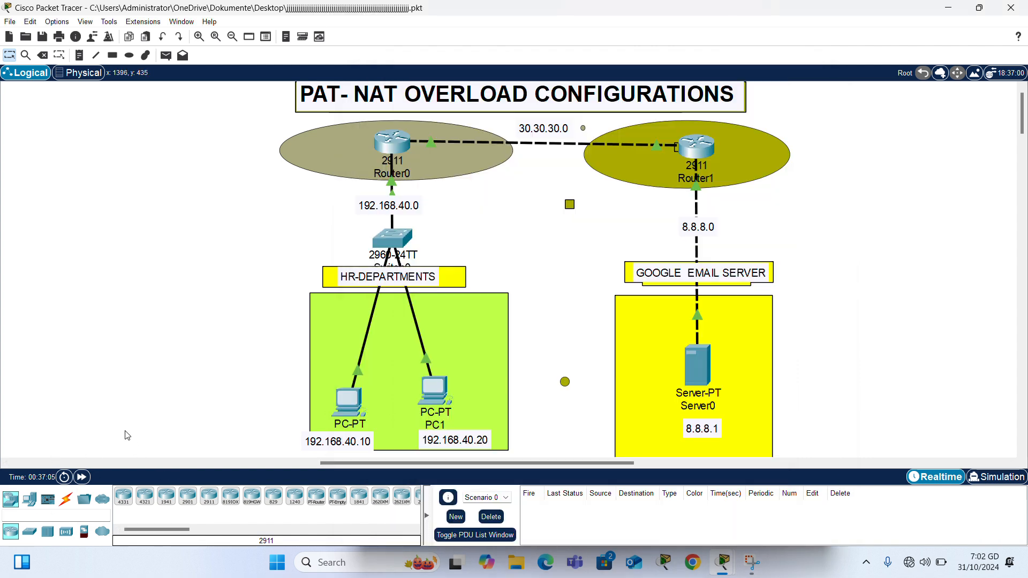
left_click(438, 400)
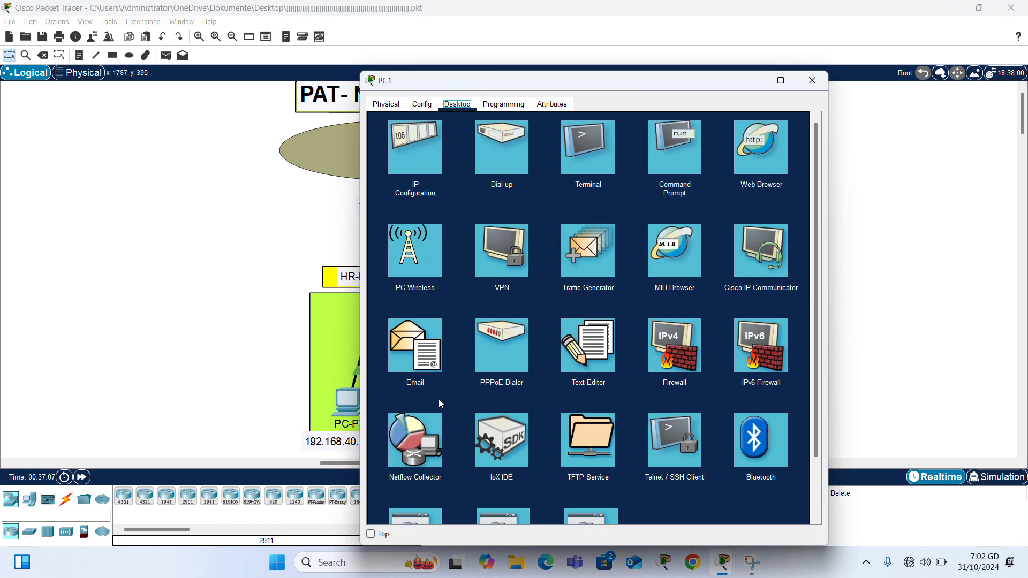
left_click(683, 149)
type("tra")
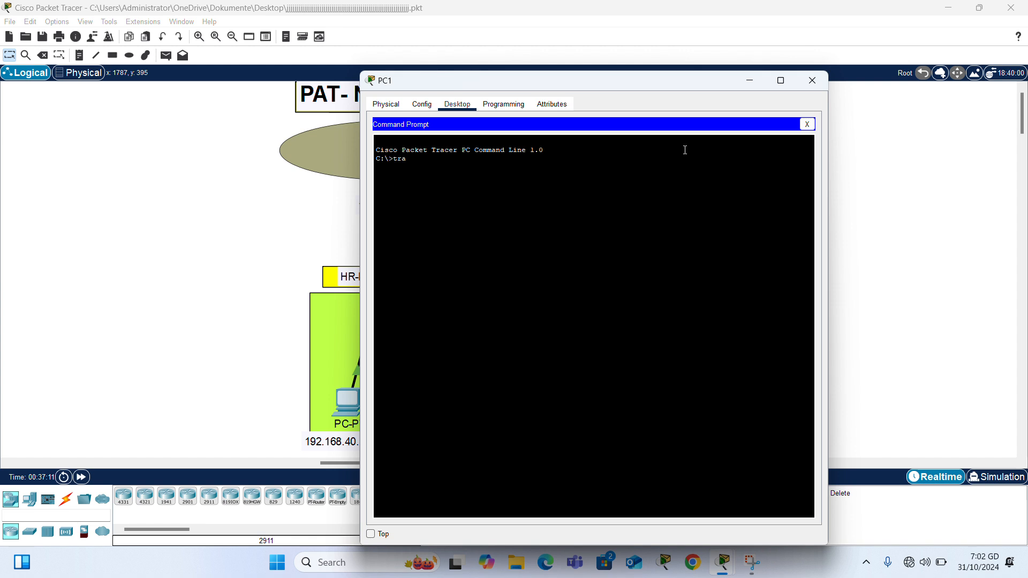
type("cert 8.8.8.8")
key("Return")
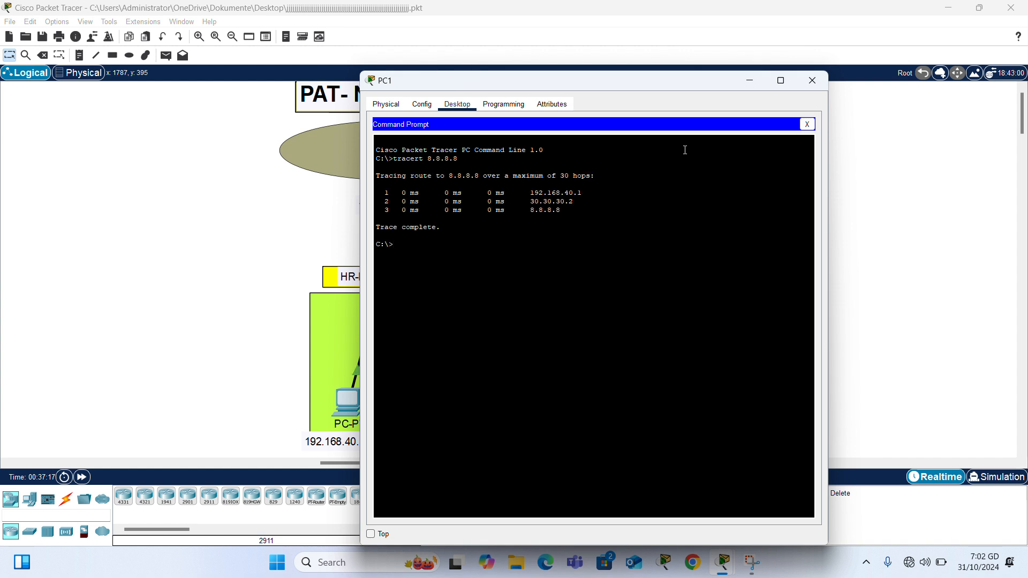
left_click_drag(673, 85, 906, 101)
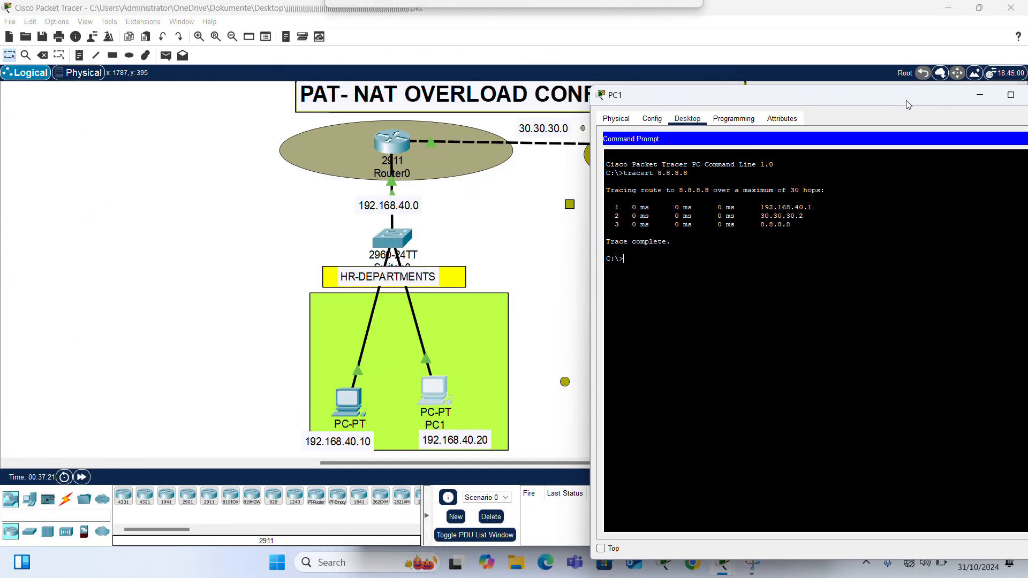